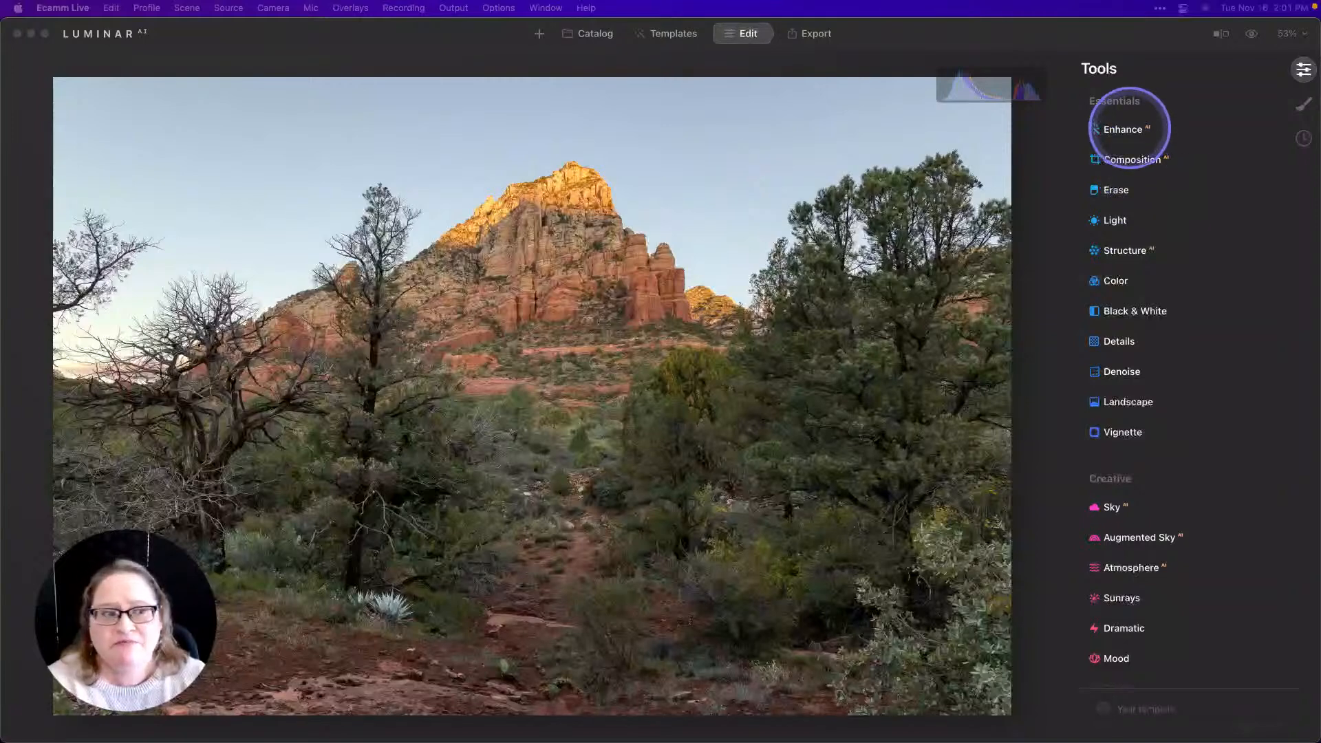
- Set the Enhance AI Accent to 75 and the Structure AI Amount to 24
{"action": "left_click", "coordinate": [1131, 130]}
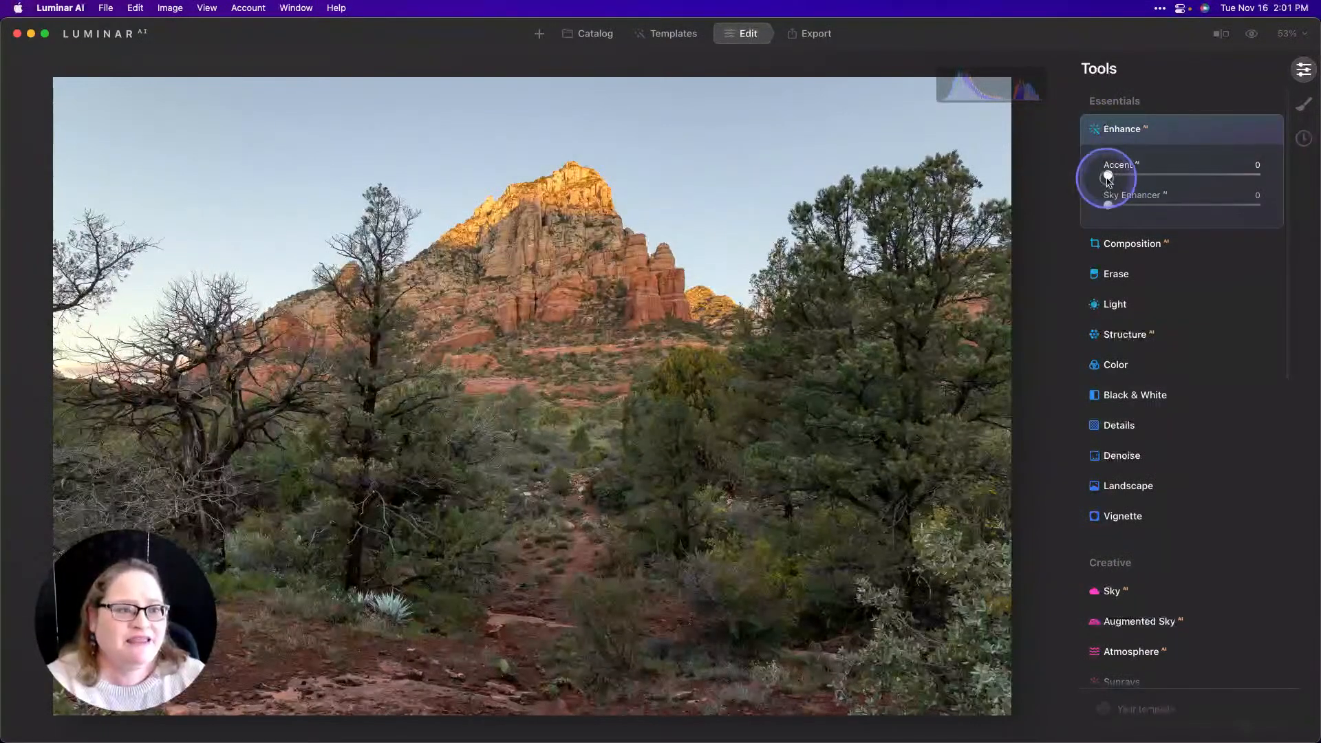
{"action": "left_click_drag", "start_coordinate": [1107, 175], "coordinate": [1231, 180]}
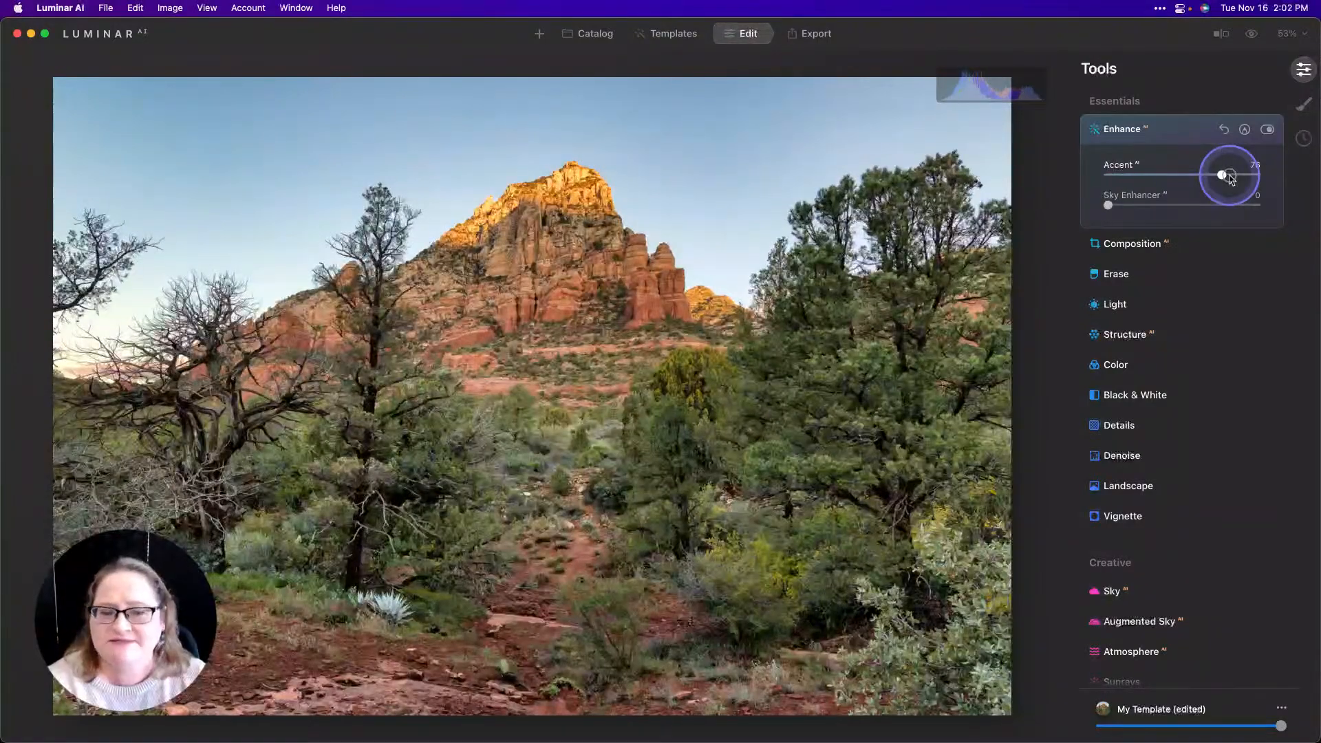
{"action": "left_click_drag", "start_coordinate": [1230, 179], "coordinate": [1228, 180]}
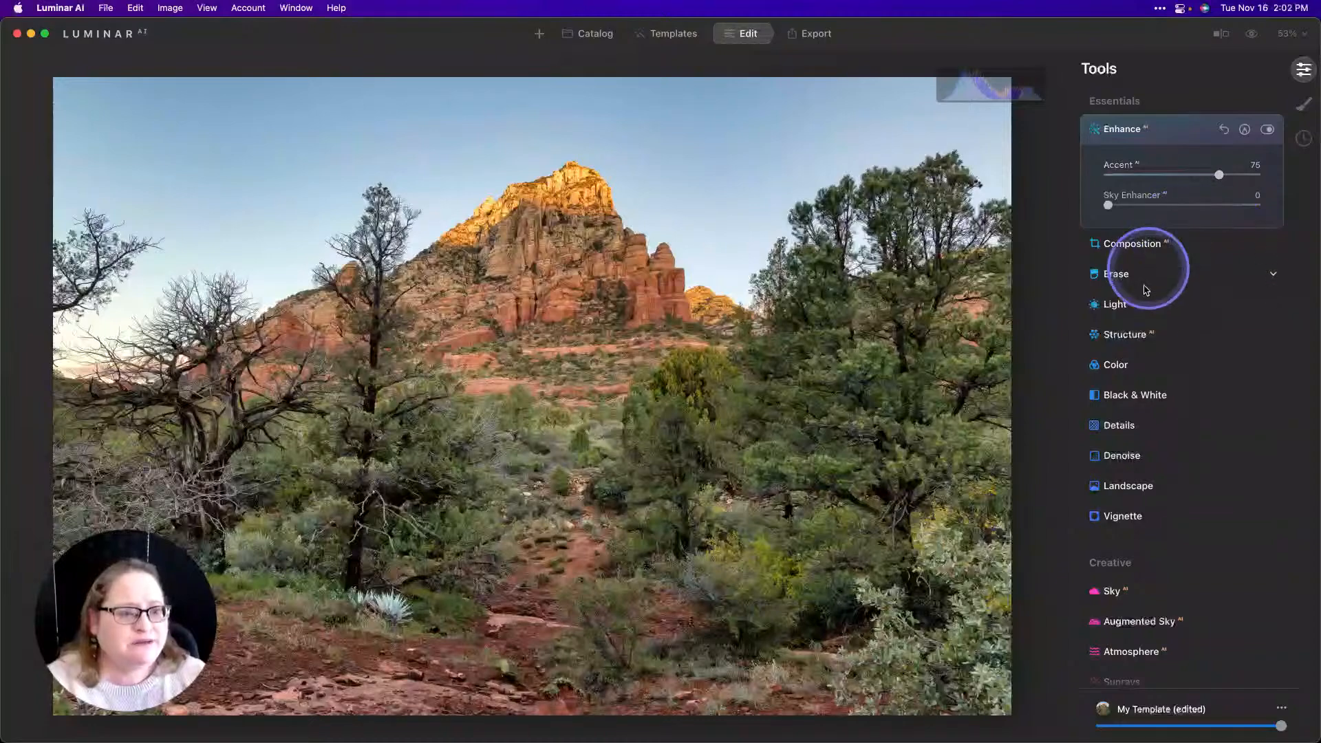
{"action": "left_click", "coordinate": [1129, 335]}
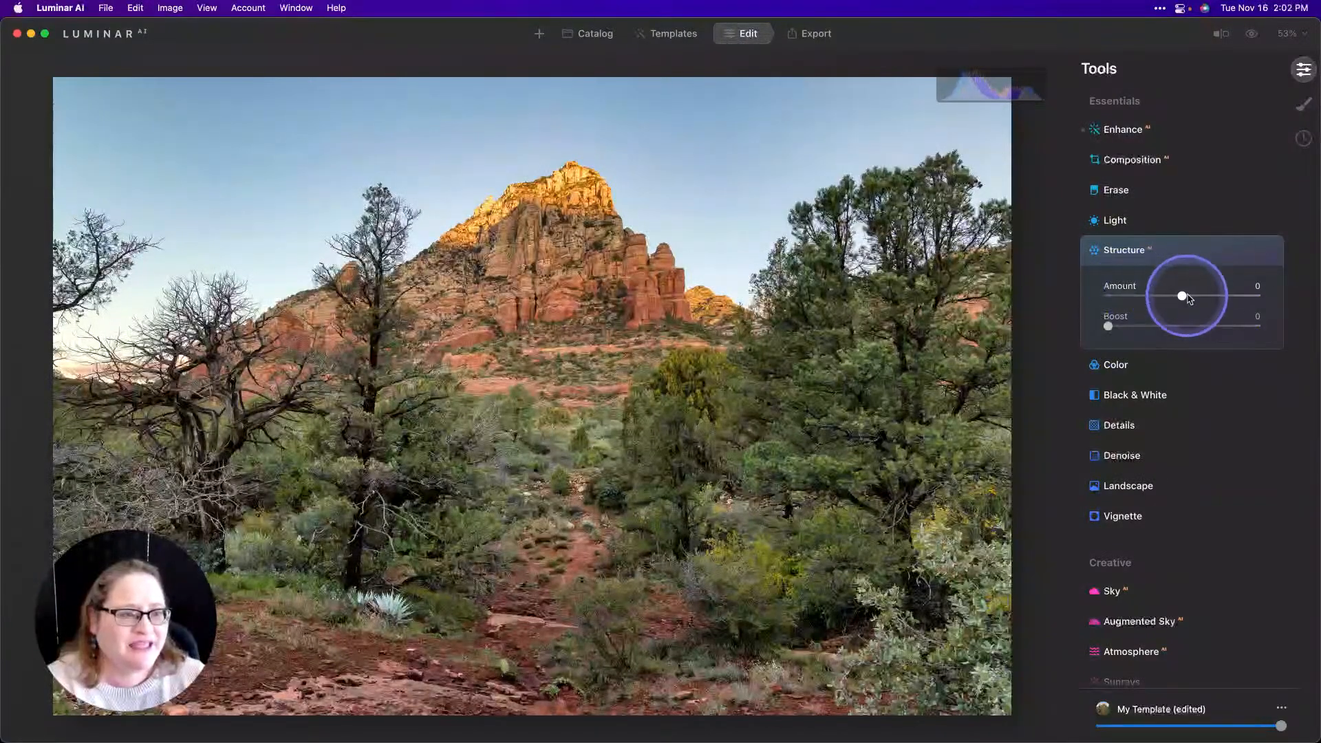
{"action": "left_click_drag", "start_coordinate": [1184, 298], "coordinate": [1202, 299]}
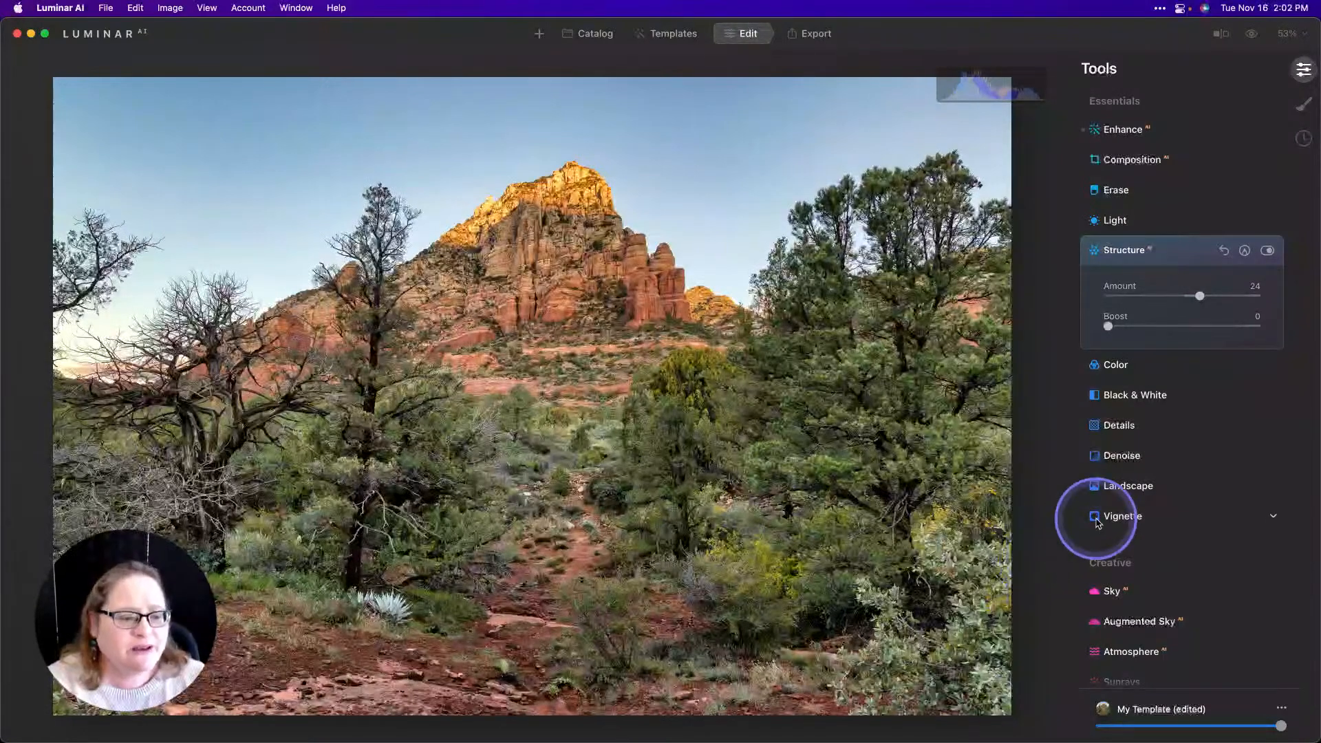
- Replace the sky with the late-day-blue-sky-touch-yell... image from the My Favorite Skies collection using Sky AI
{"action": "scroll", "coordinate": [1116, 567], "scroll_direction": "down", "scroll_amount": 2}
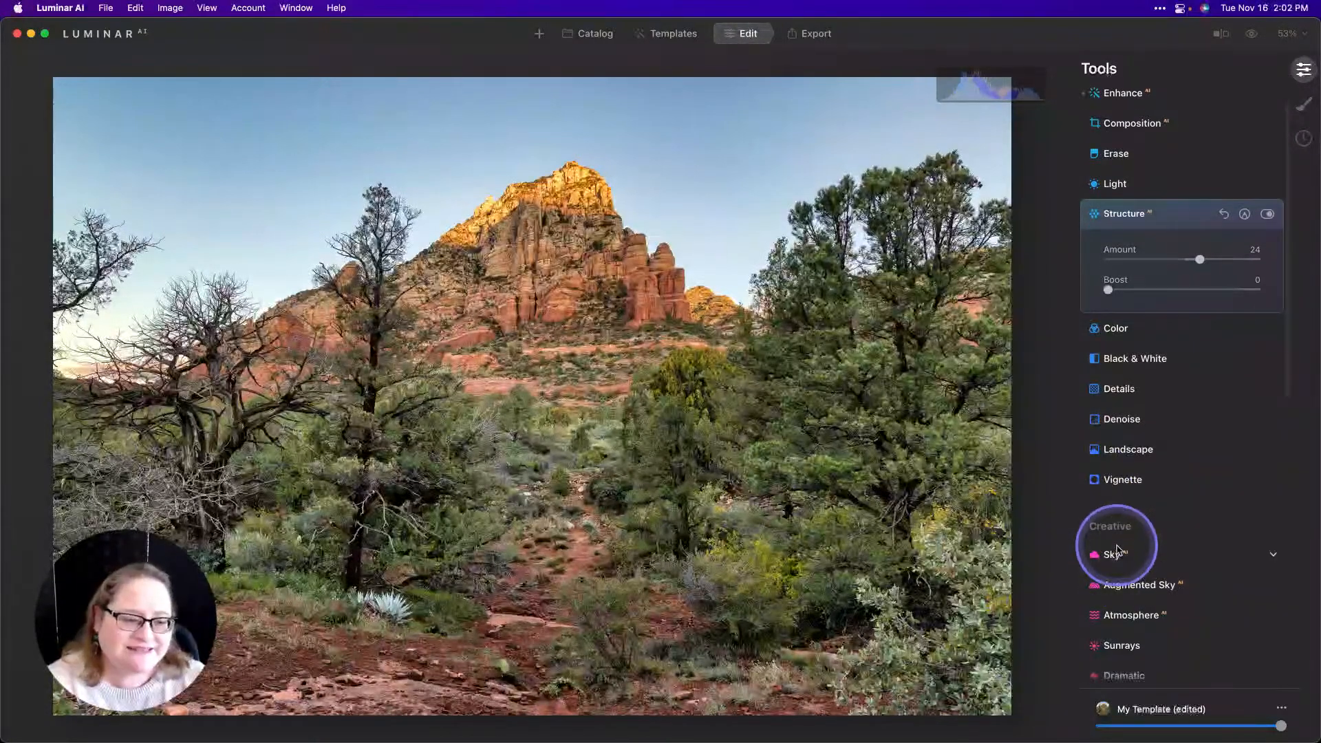
{"action": "left_click", "coordinate": [1113, 554]}
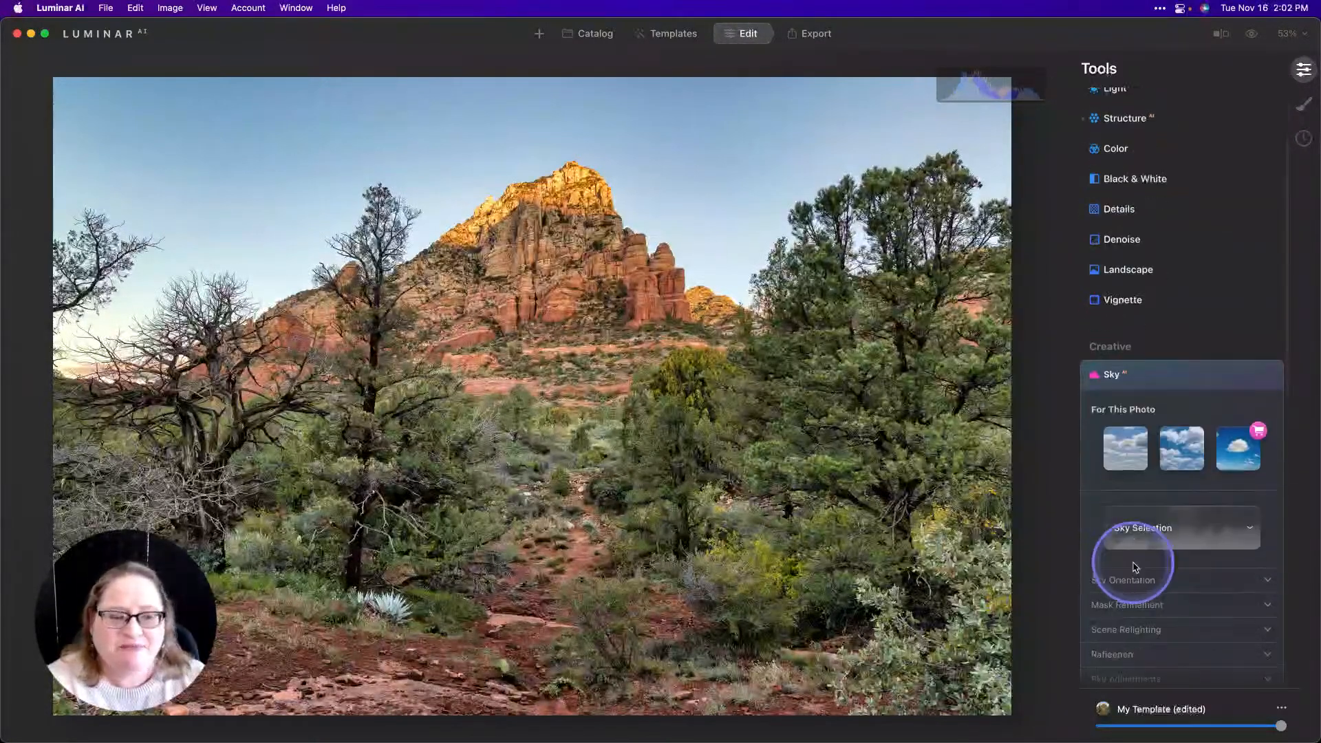
{"action": "left_click", "coordinate": [1181, 429]}
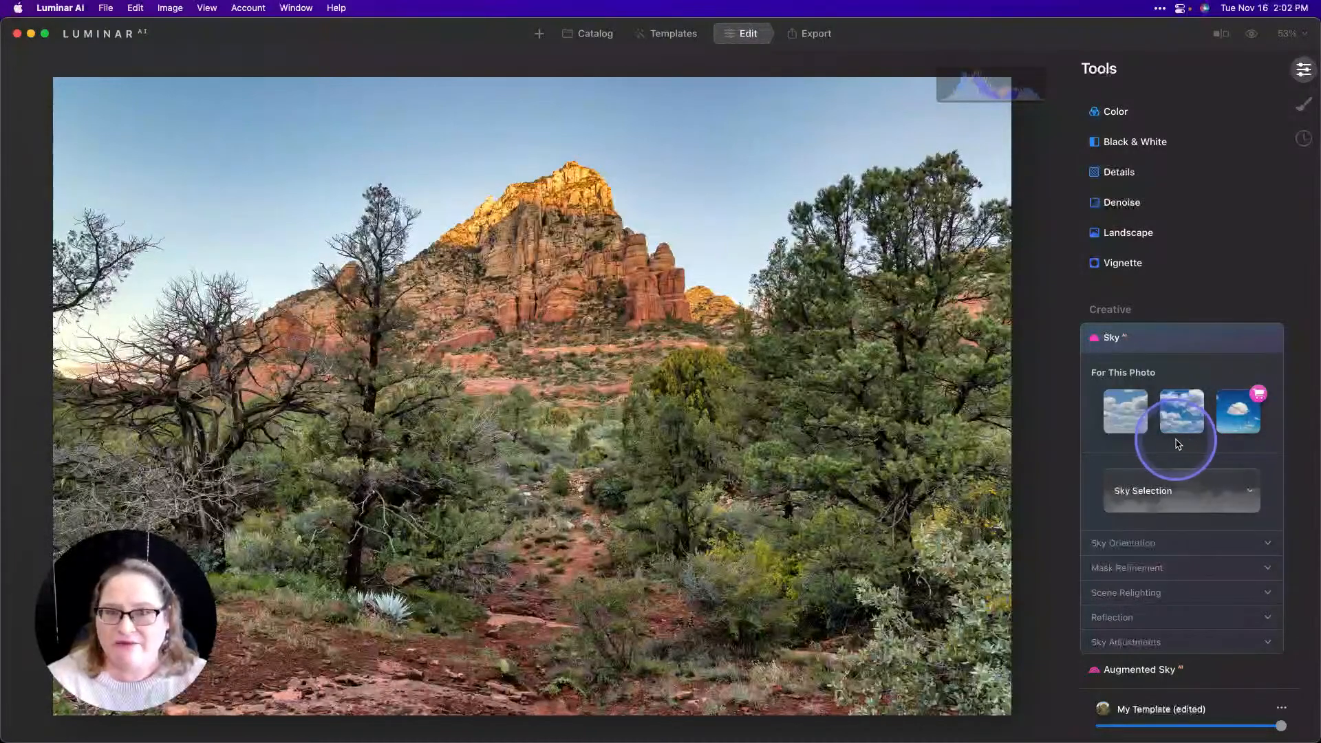
{"action": "left_click", "coordinate": [1199, 495]}
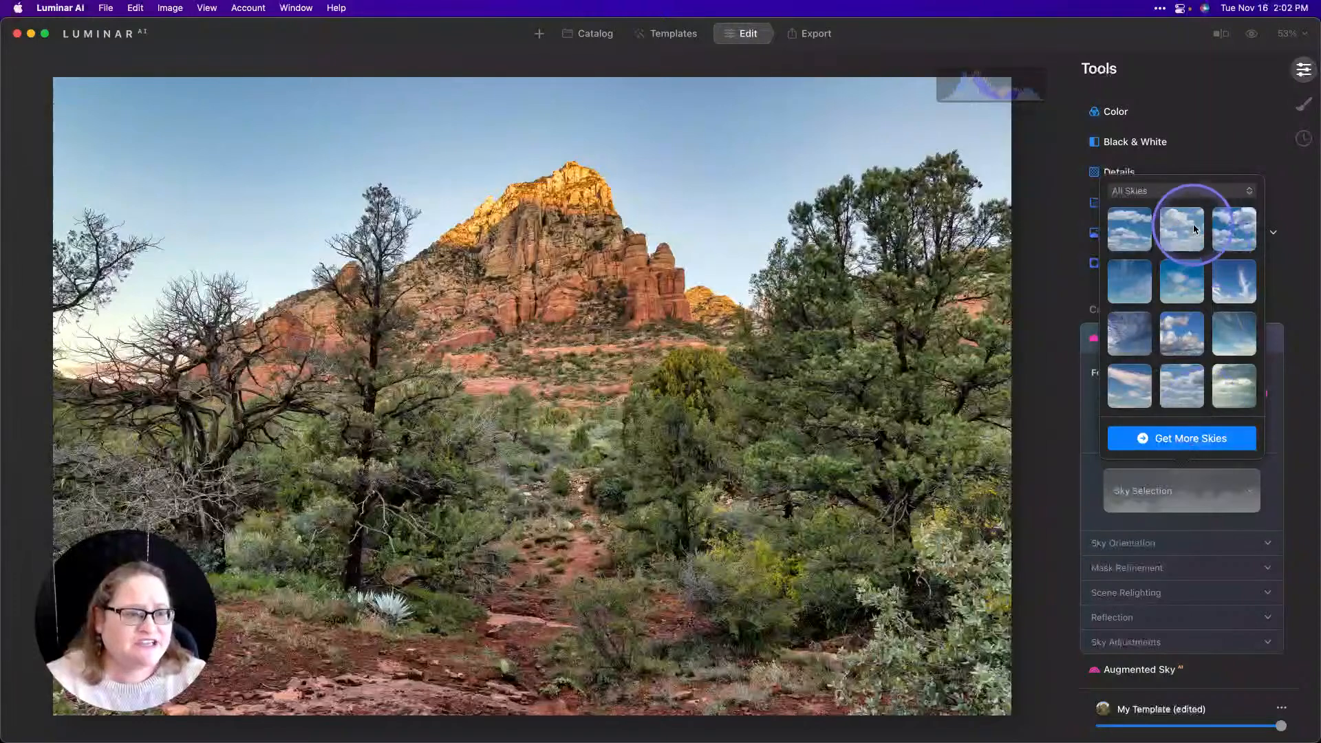
{"action": "left_click", "coordinate": [1182, 192]}
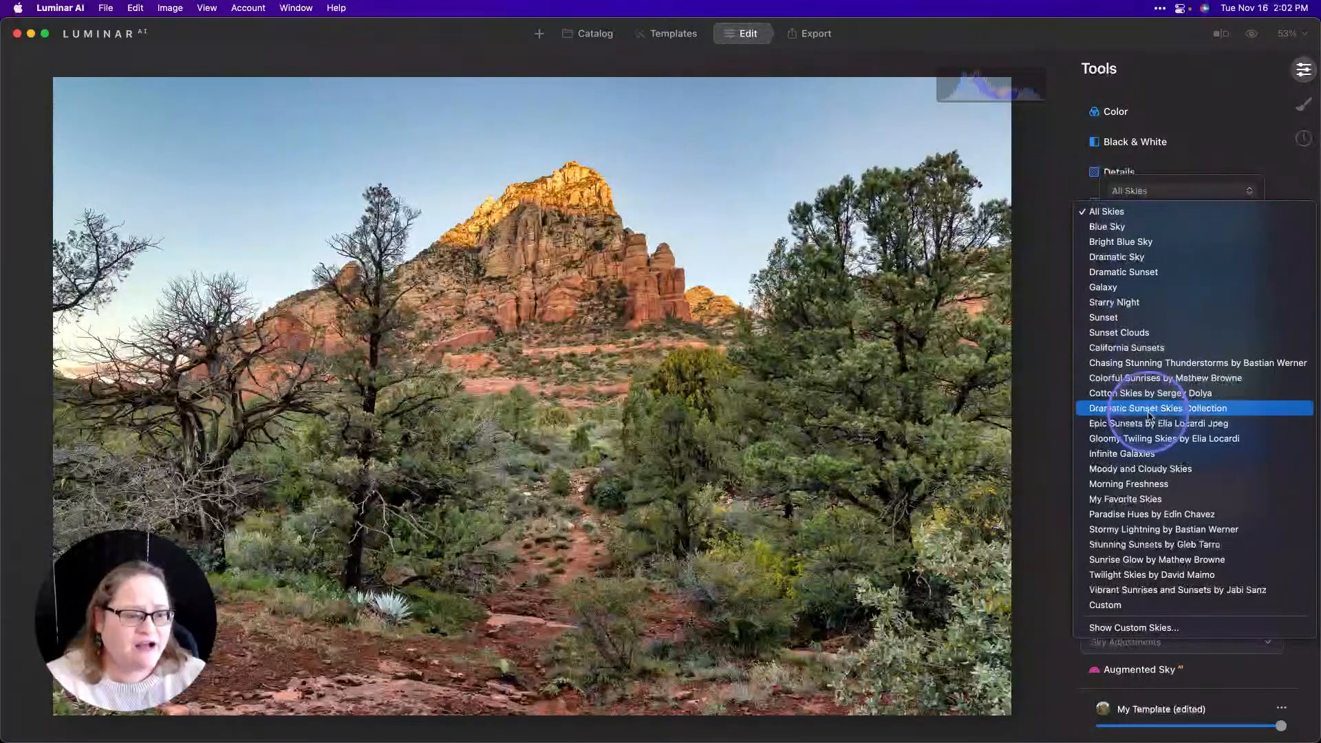
{"action": "left_click", "coordinate": [1139, 499]}
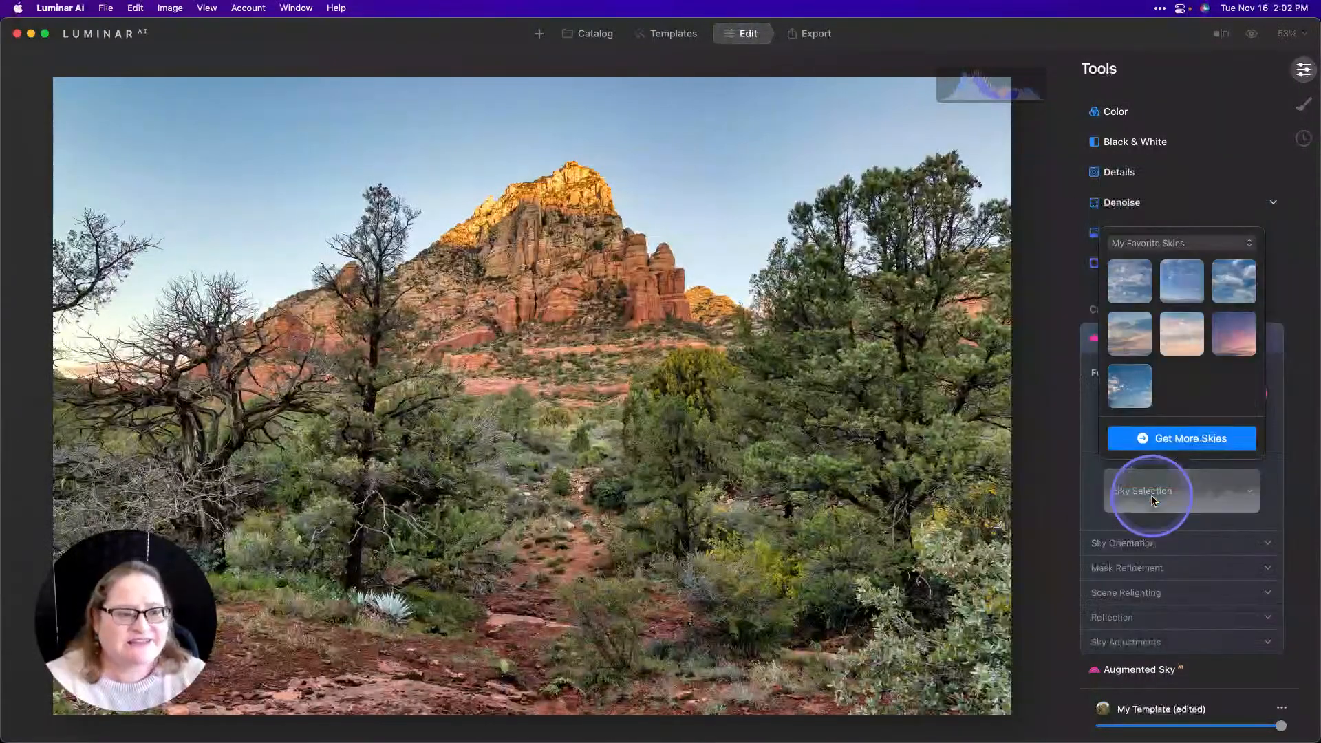
{"action": "left_click", "coordinate": [1149, 392]}
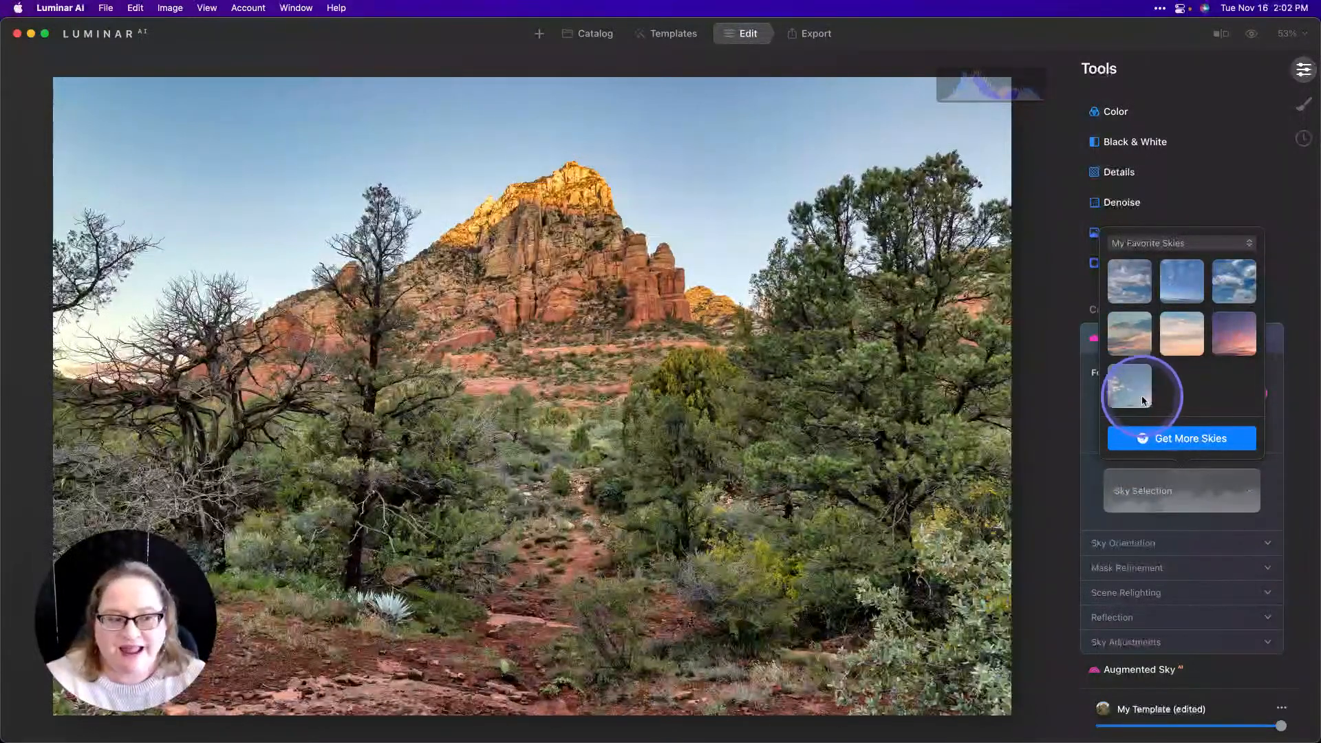
{"action": "left_click", "coordinate": [1127, 381]}
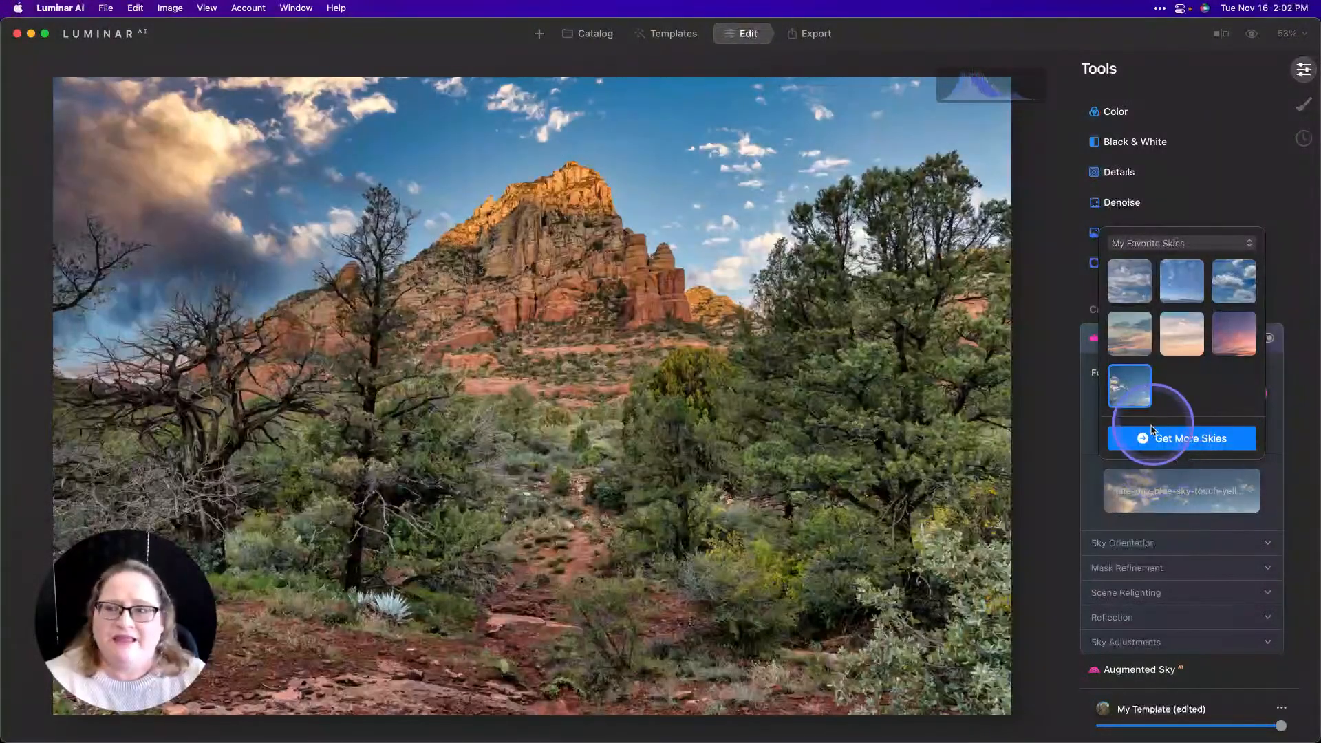
{"action": "left_click", "coordinate": [1086, 377]}
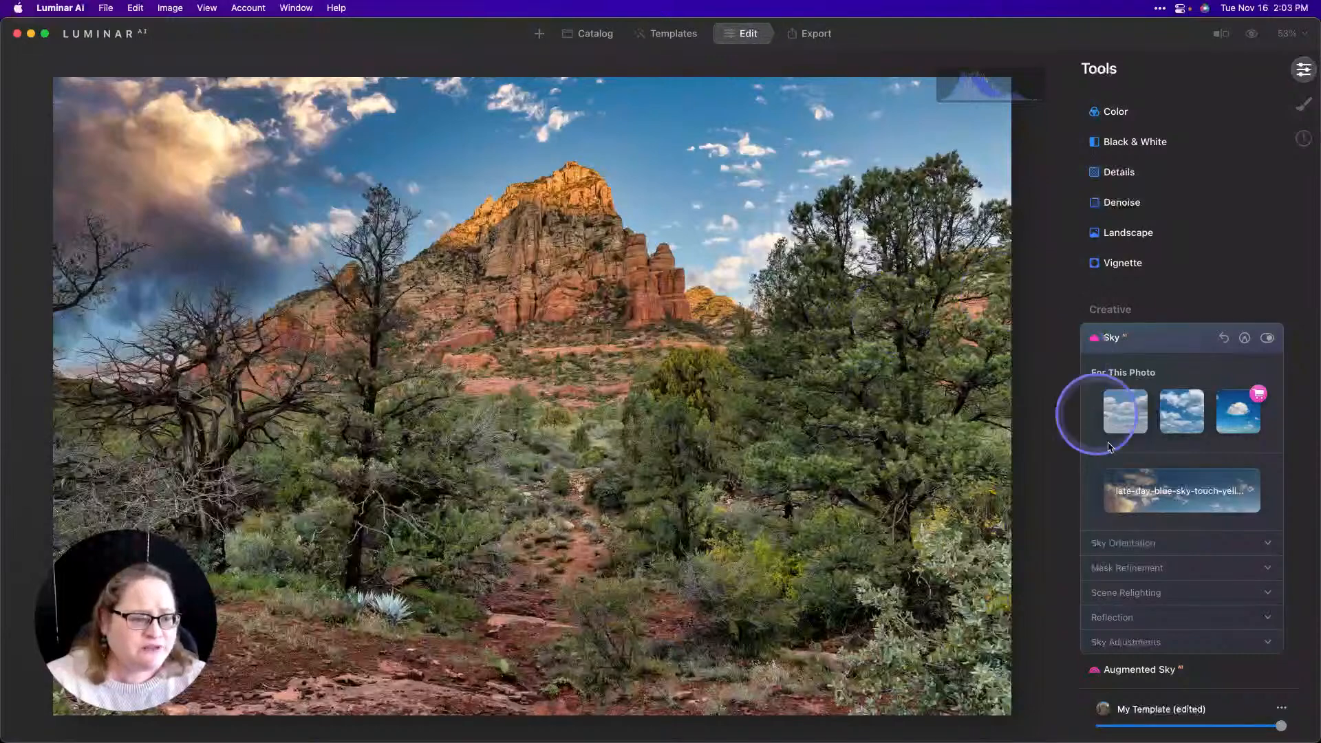
- Adjust the new sky's Horizon Position, widening its blend band and moving the horizon line slightly lower in the photo
{"action": "left_click", "coordinate": [1118, 545]}
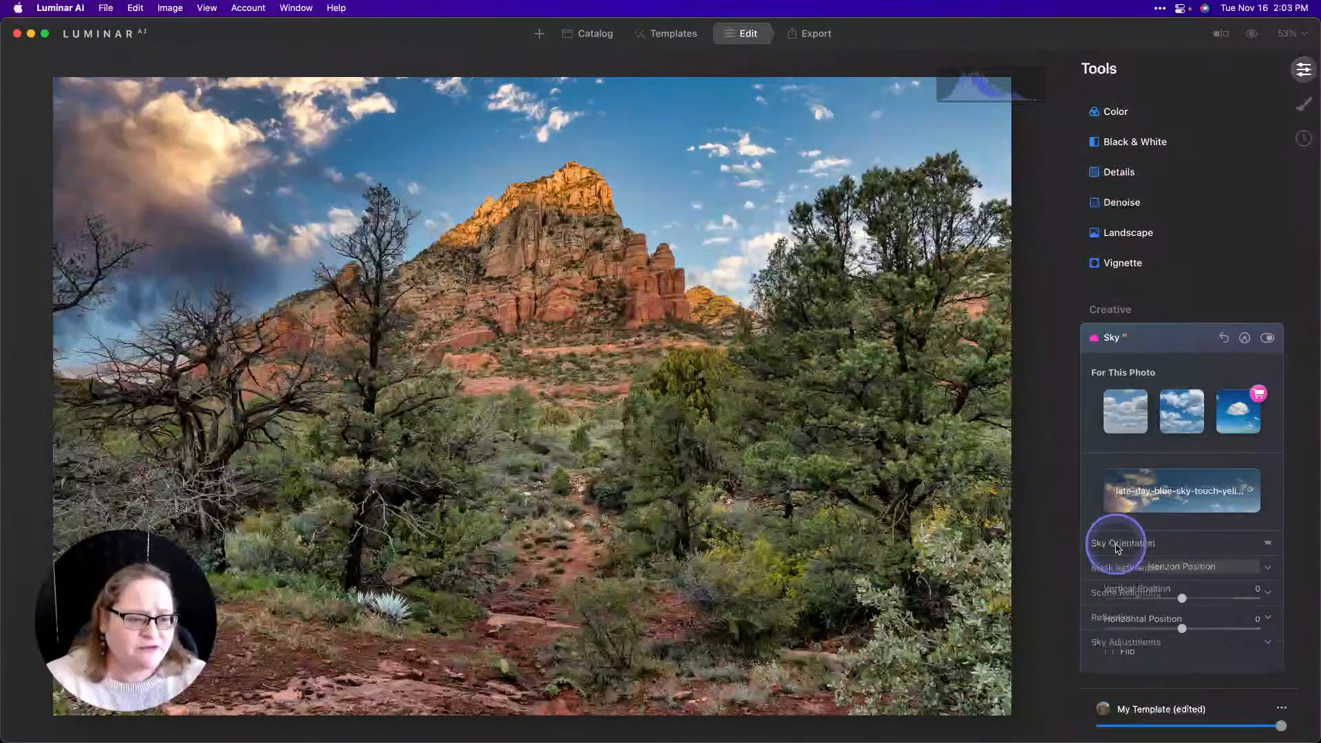
{"action": "scroll", "coordinate": [1115, 539], "scroll_direction": "down", "scroll_amount": 3}
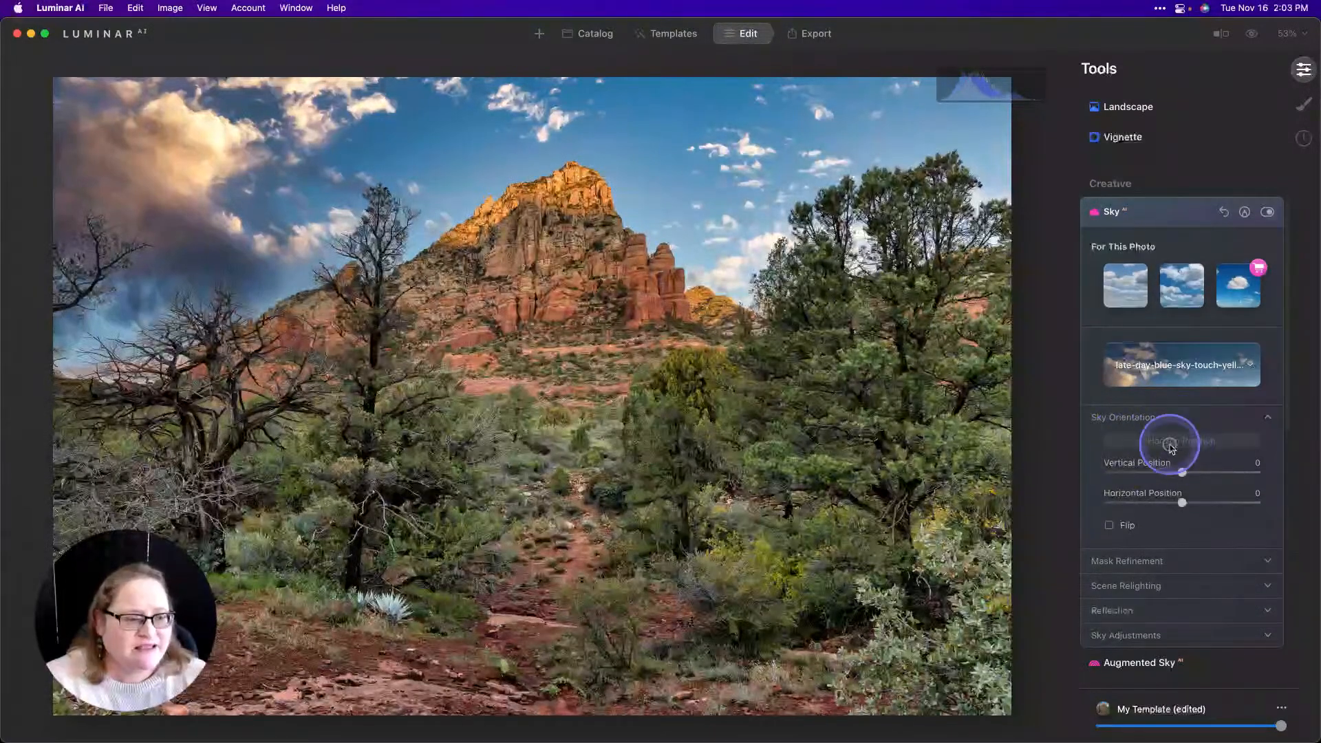
{"action": "left_click", "coordinate": [1172, 443]}
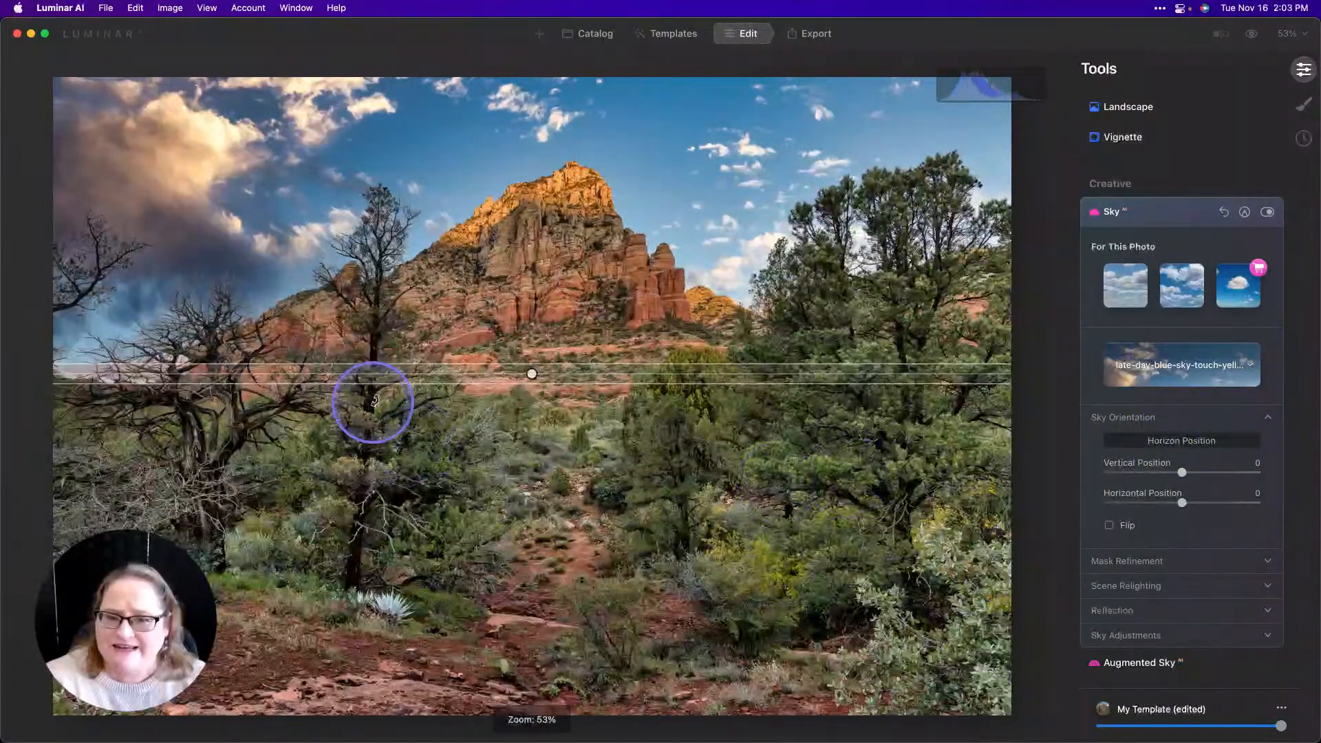
{"action": "left_click_drag", "start_coordinate": [391, 386], "coordinate": [389, 409]}
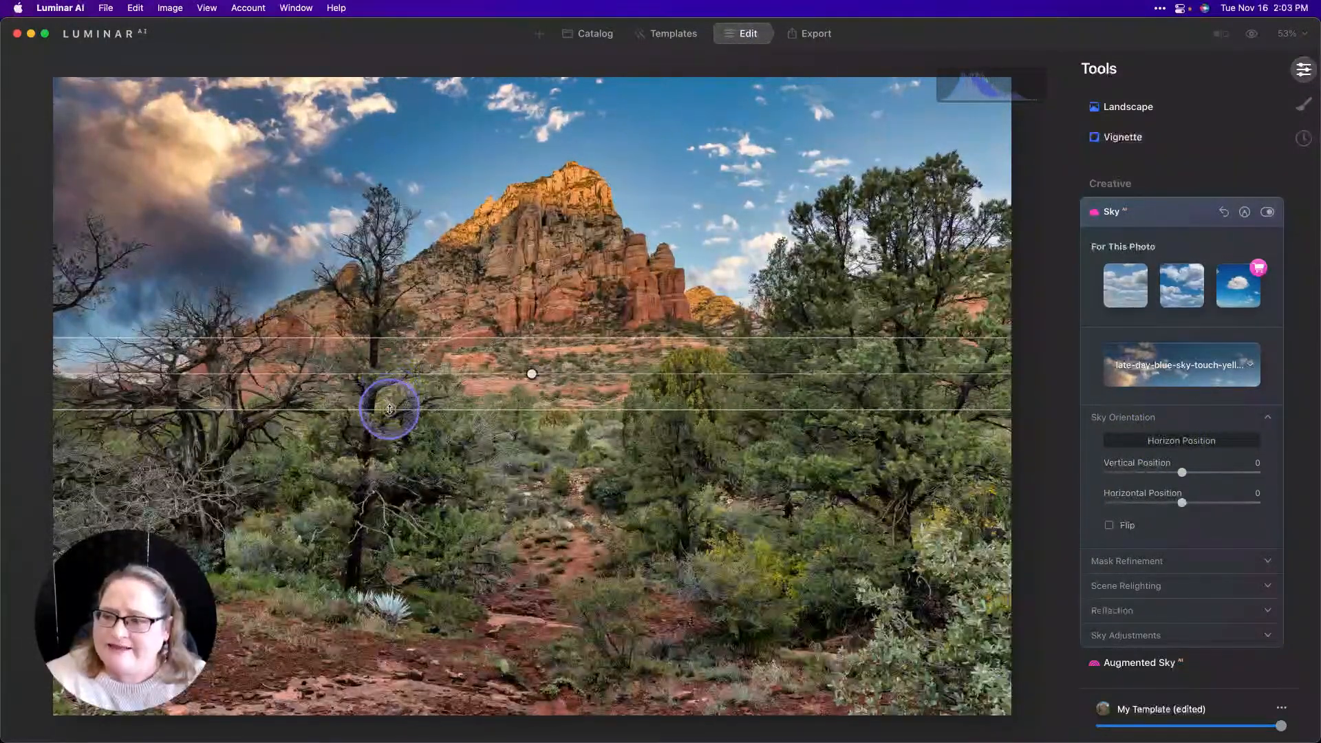
{"action": "left_click_drag", "start_coordinate": [530, 373], "coordinate": [531, 389]}
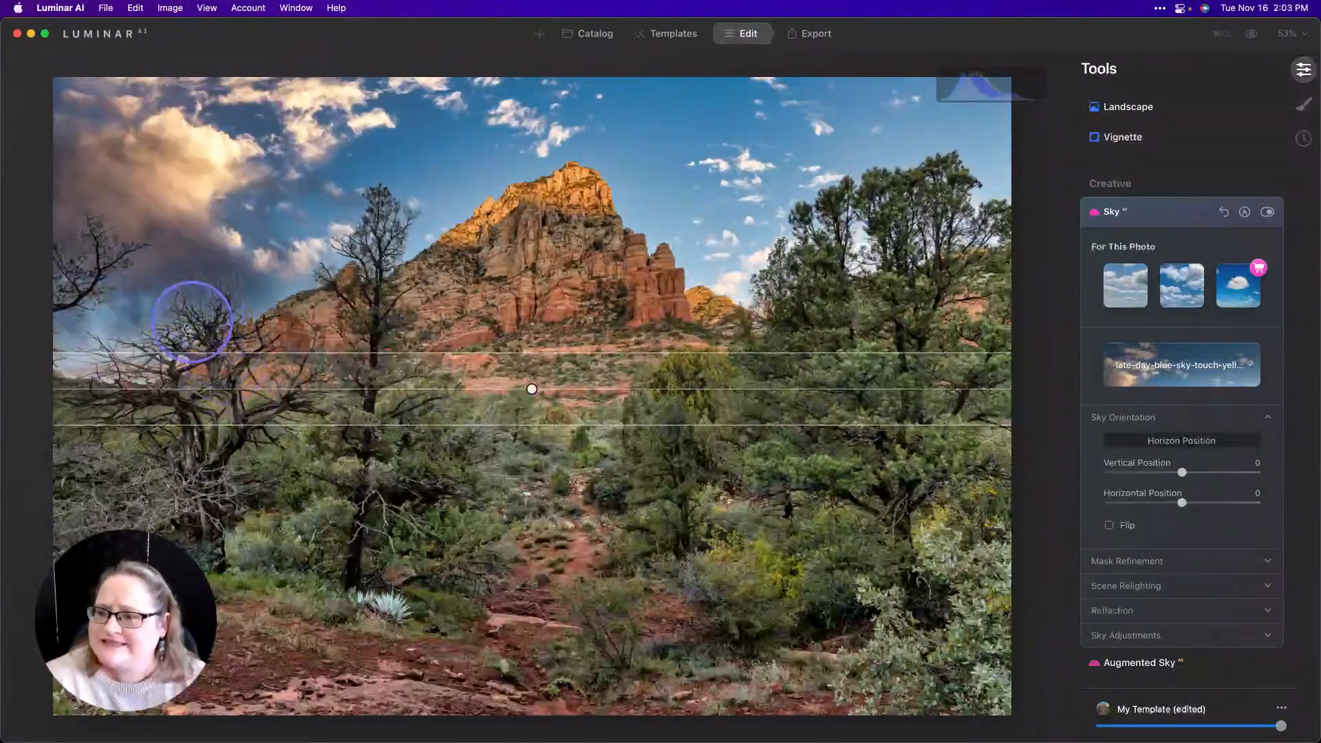
{"action": "left_click", "coordinate": [1162, 444]}
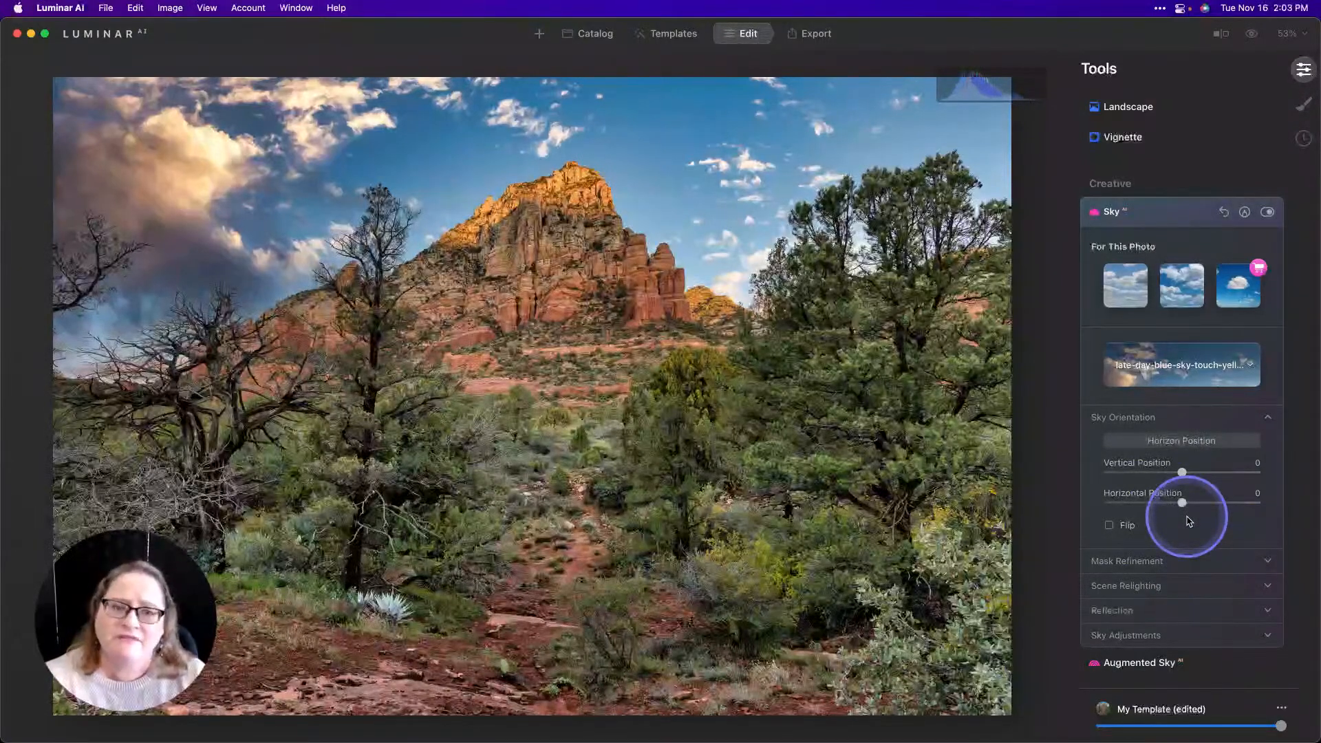
- Try the sky flipped, restore its unflipped orientation, and set its Horizontal Position to 9
{"action": "left_click", "coordinate": [1109, 525]}
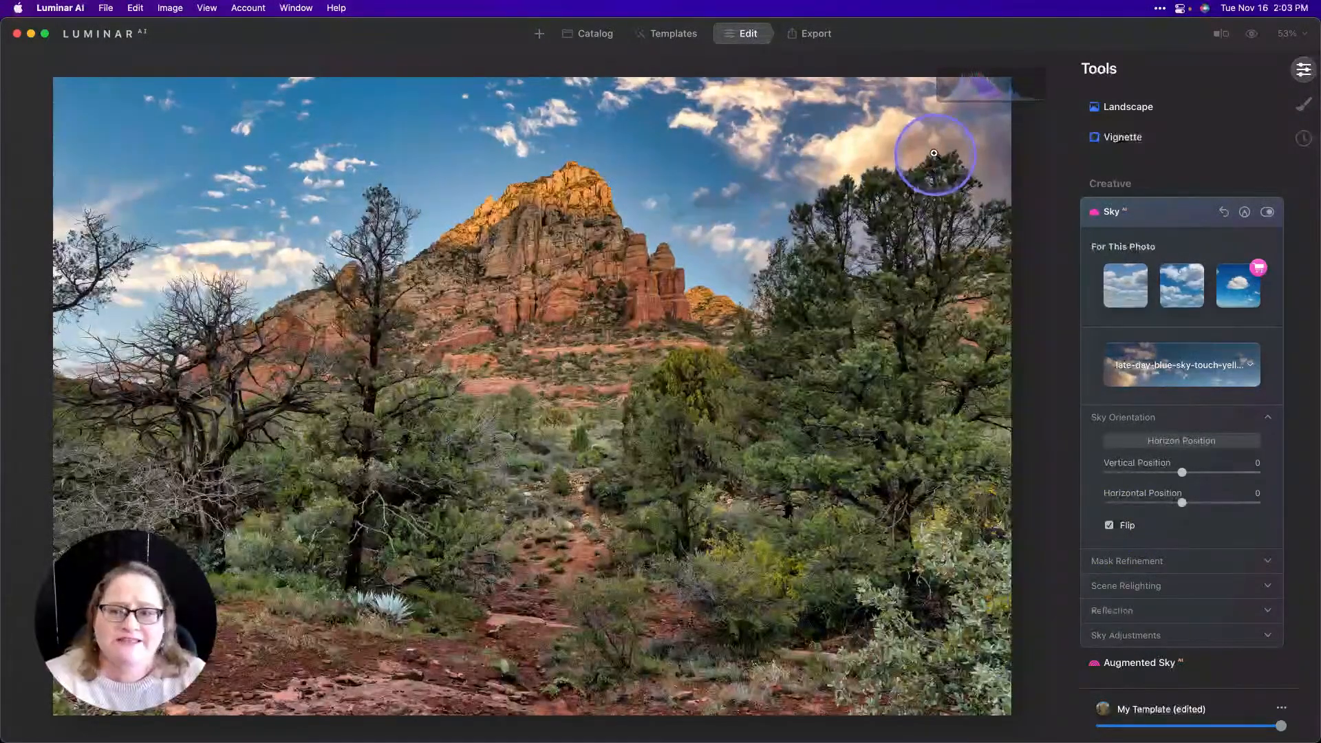
{"action": "left_click", "coordinate": [1109, 526]}
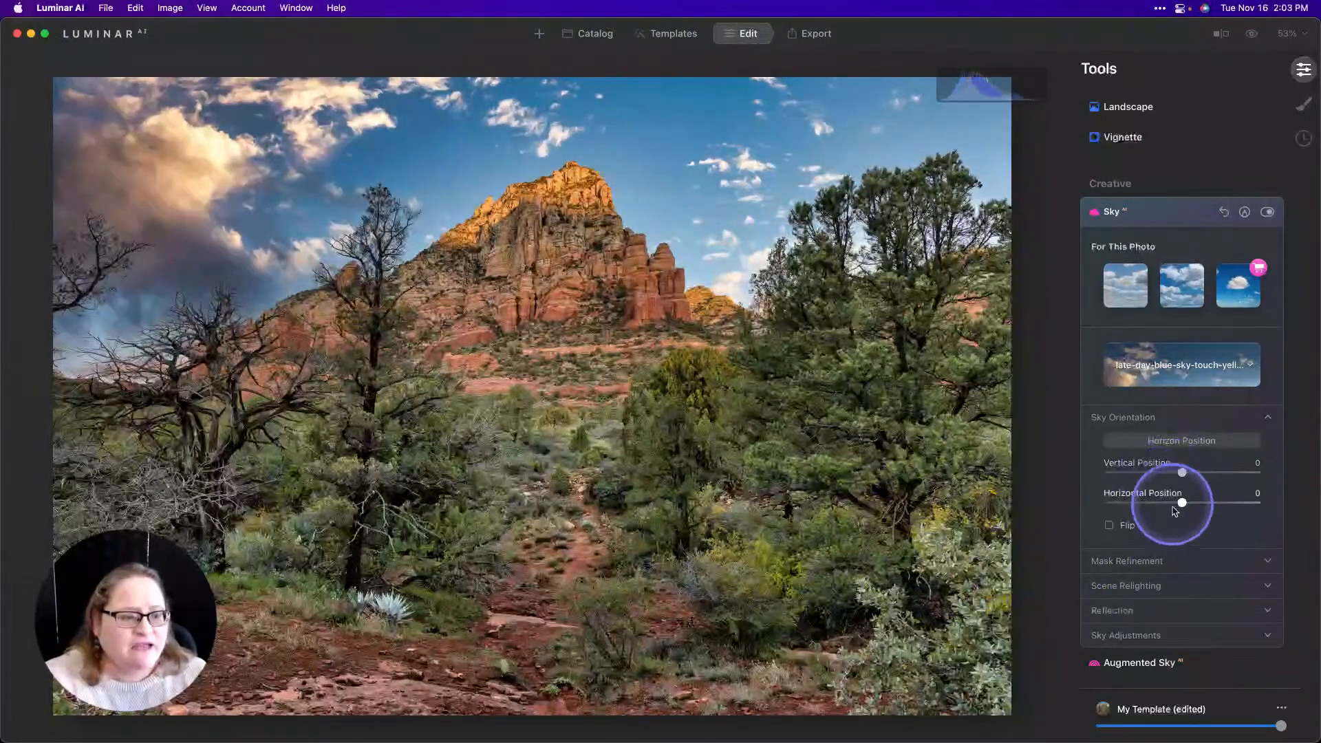
{"action": "left_click_drag", "start_coordinate": [1178, 504], "coordinate": [1190, 507]}
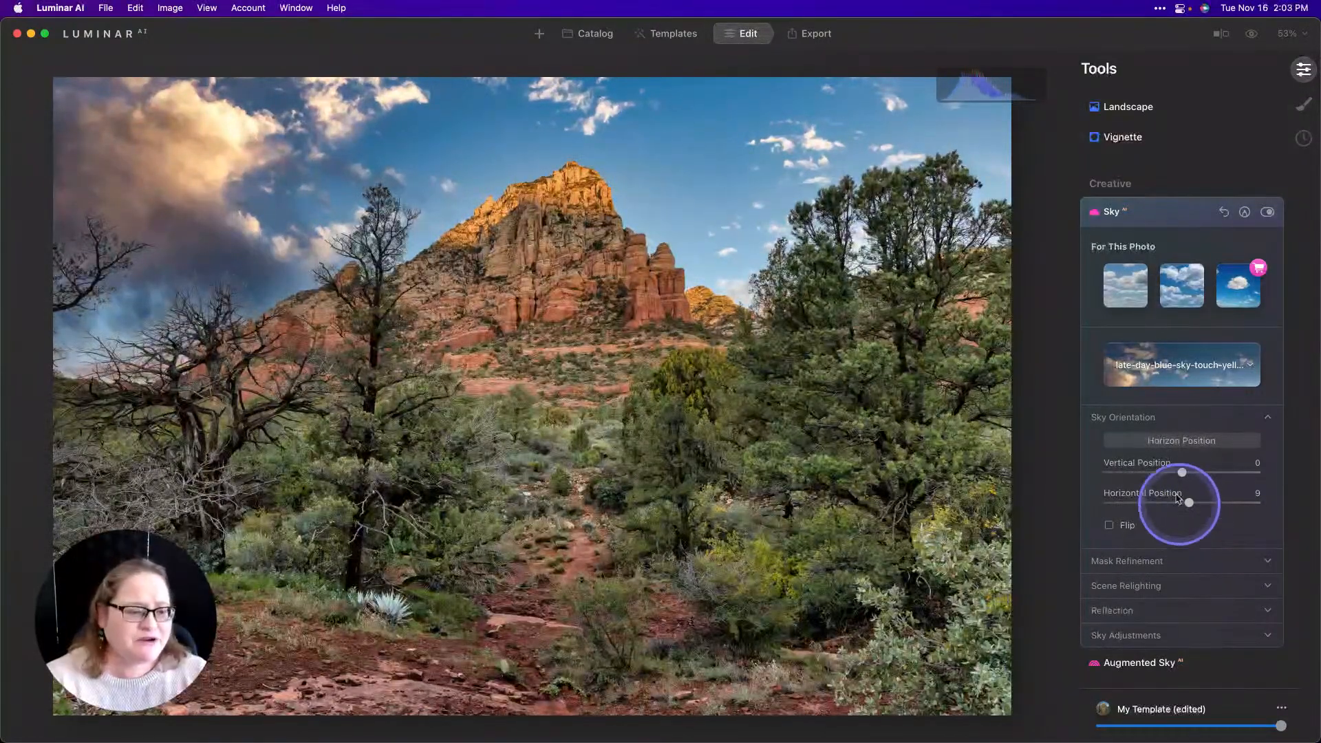
- Set the sky's Scene Relighting to a Relight Strength of 43 and a Relight Saturation of 14
{"action": "scroll", "coordinate": [1176, 496], "scroll_direction": "down", "scroll_amount": 3}
{"action": "left_click", "coordinate": [1153, 496]}
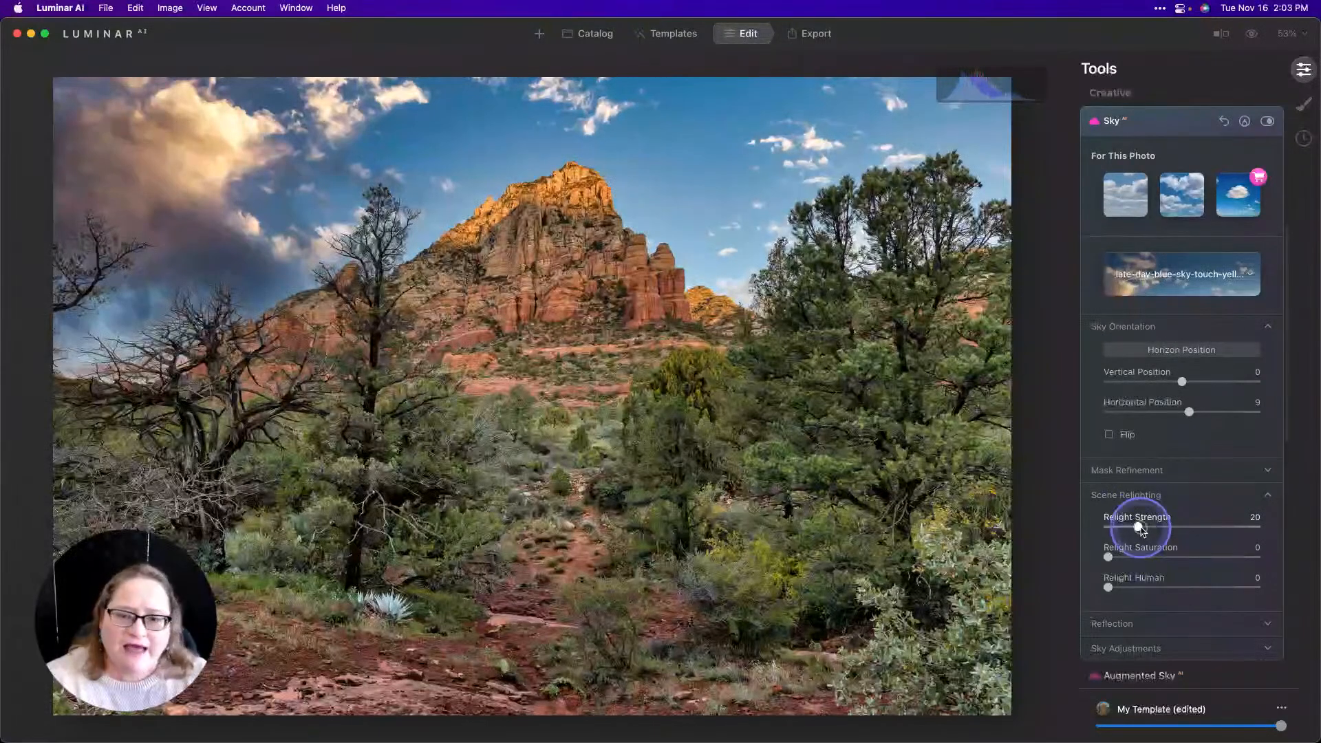
{"action": "left_click_drag", "start_coordinate": [1153, 530], "coordinate": [1165, 532]}
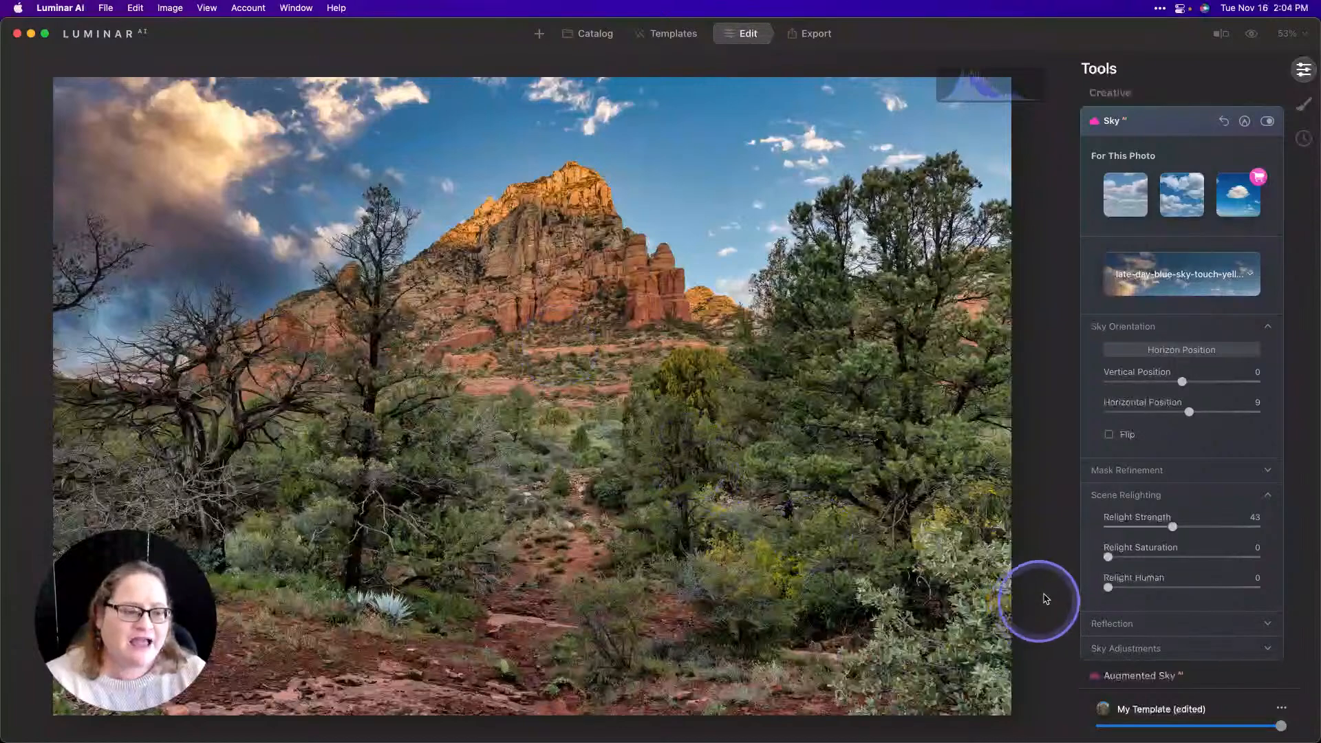
{"action": "mouse_move", "coordinate": [1108, 557]}
{"action": "left_mouse_down"}
{"action": "mouse_move", "coordinate": [1209, 553]}
{"action": "mouse_move", "coordinate": [1134, 563]}
{"action": "left_mouse_up"}
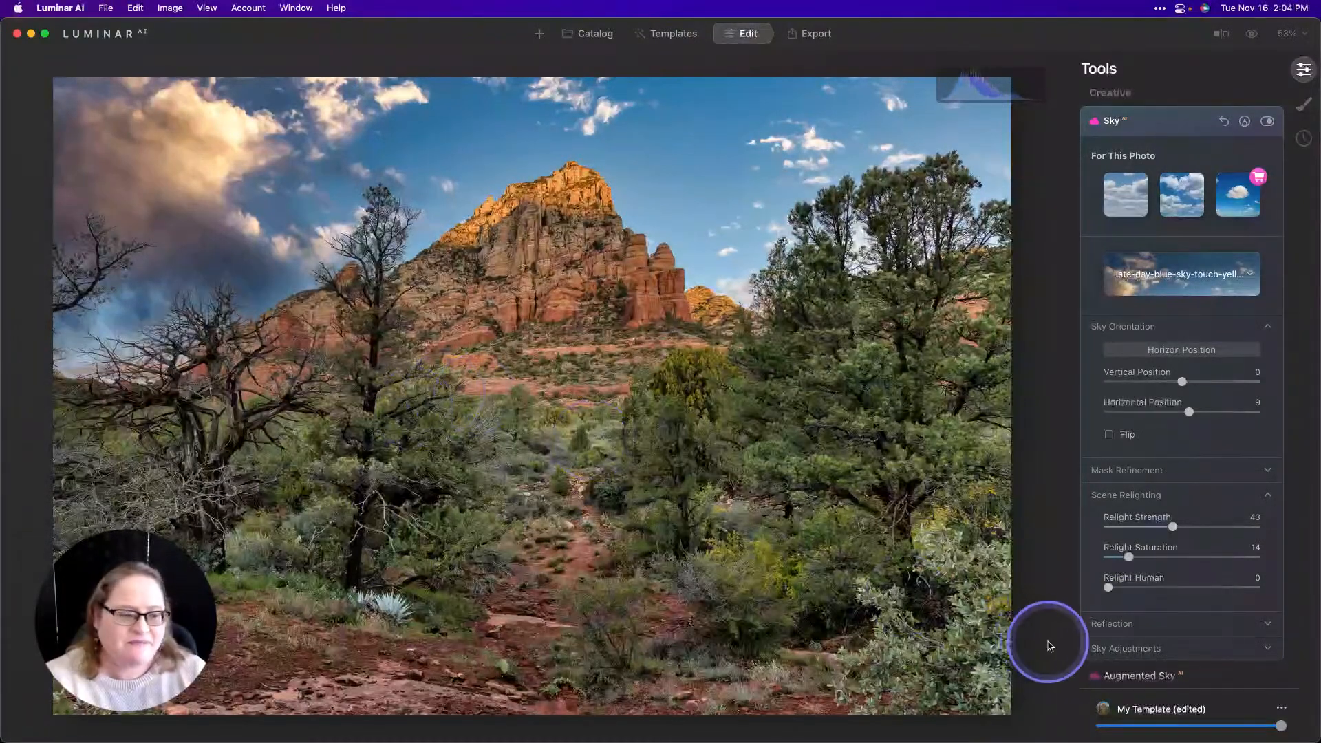
- Set the sky's Atmospheric Haze to 72 and Brightness to 11, and compare the edited photo with the original
{"action": "left_click", "coordinate": [1151, 646]}
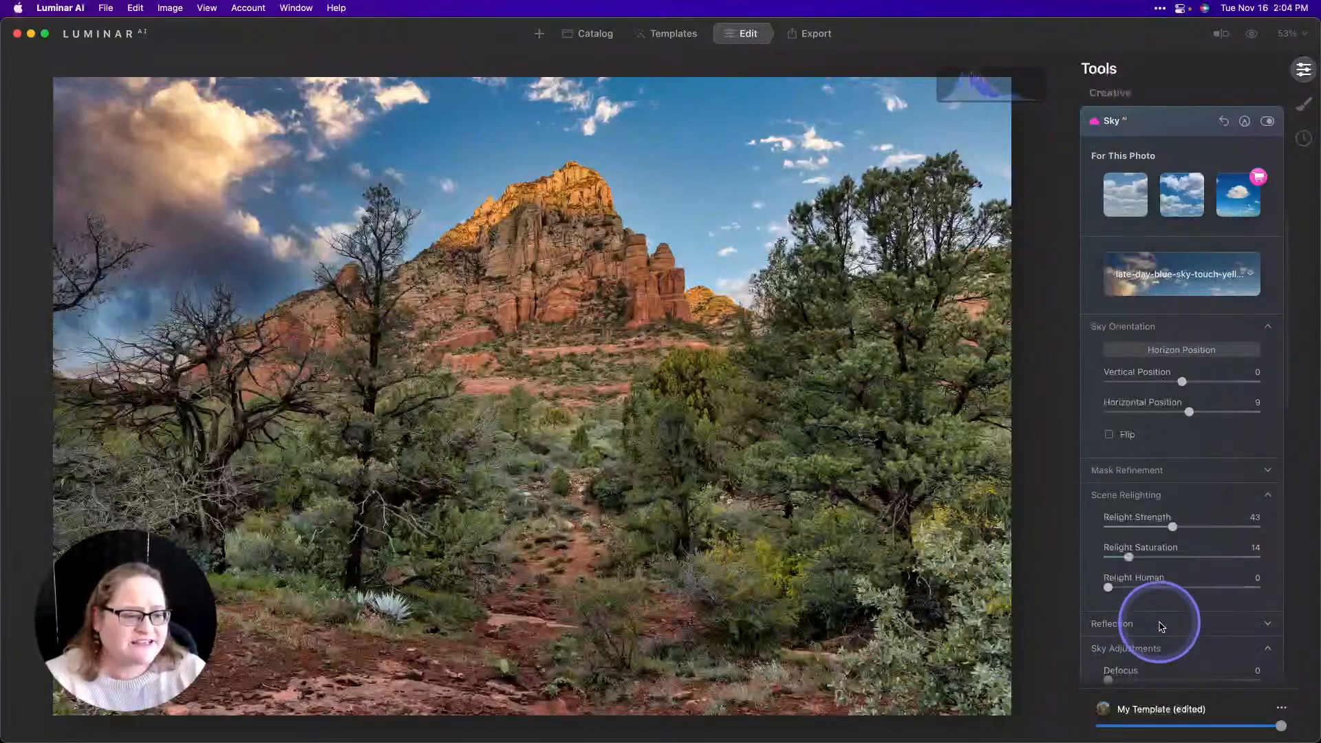
{"action": "scroll", "coordinate": [1156, 633], "scroll_direction": "down", "scroll_amount": 5}
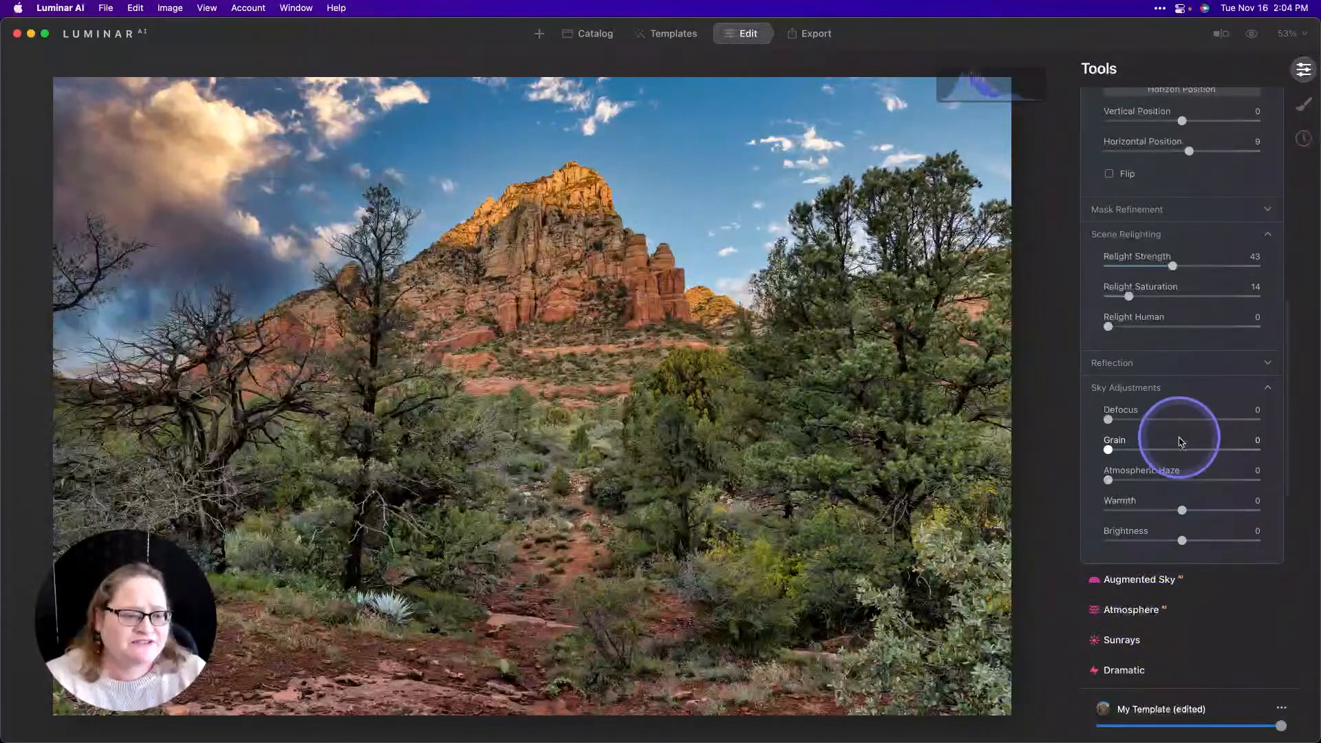
{"action": "left_click_drag", "start_coordinate": [1116, 482], "coordinate": [1221, 490]}
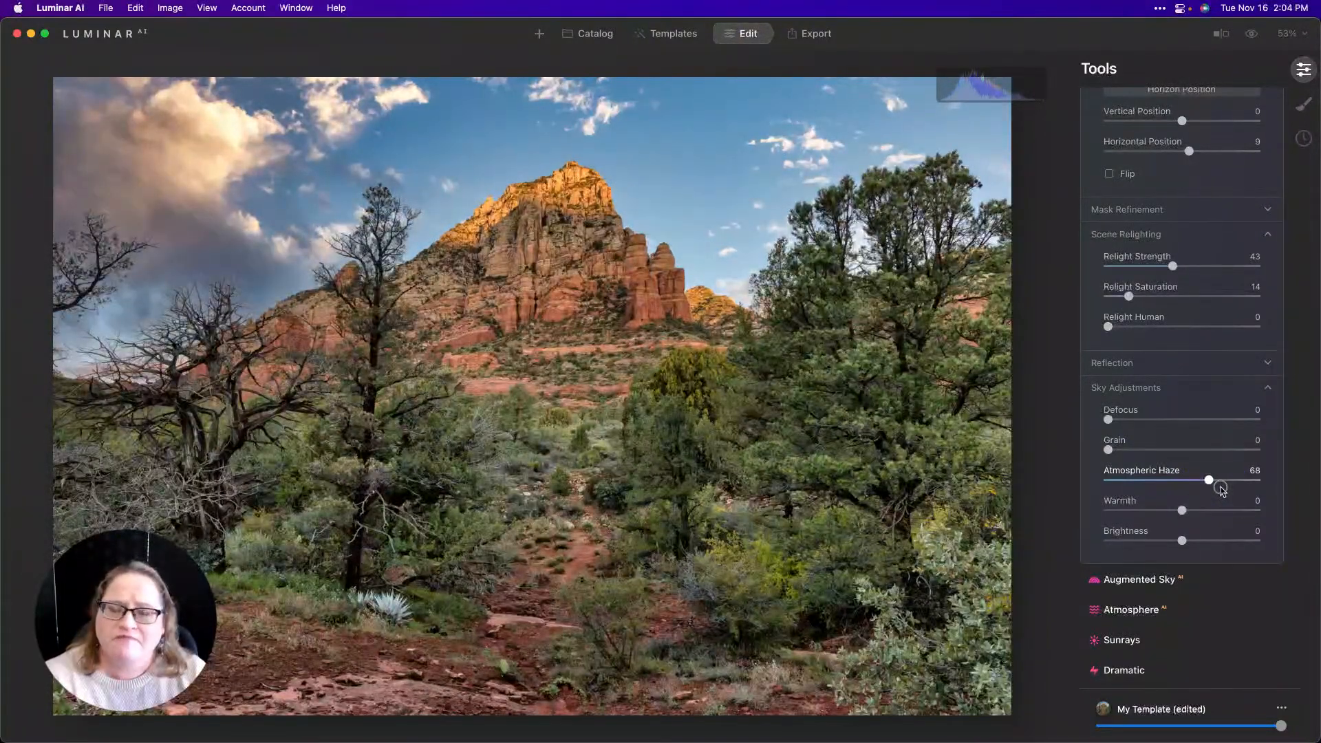
{"action": "left_click_drag", "start_coordinate": [1224, 490], "coordinate": [1225, 490]}
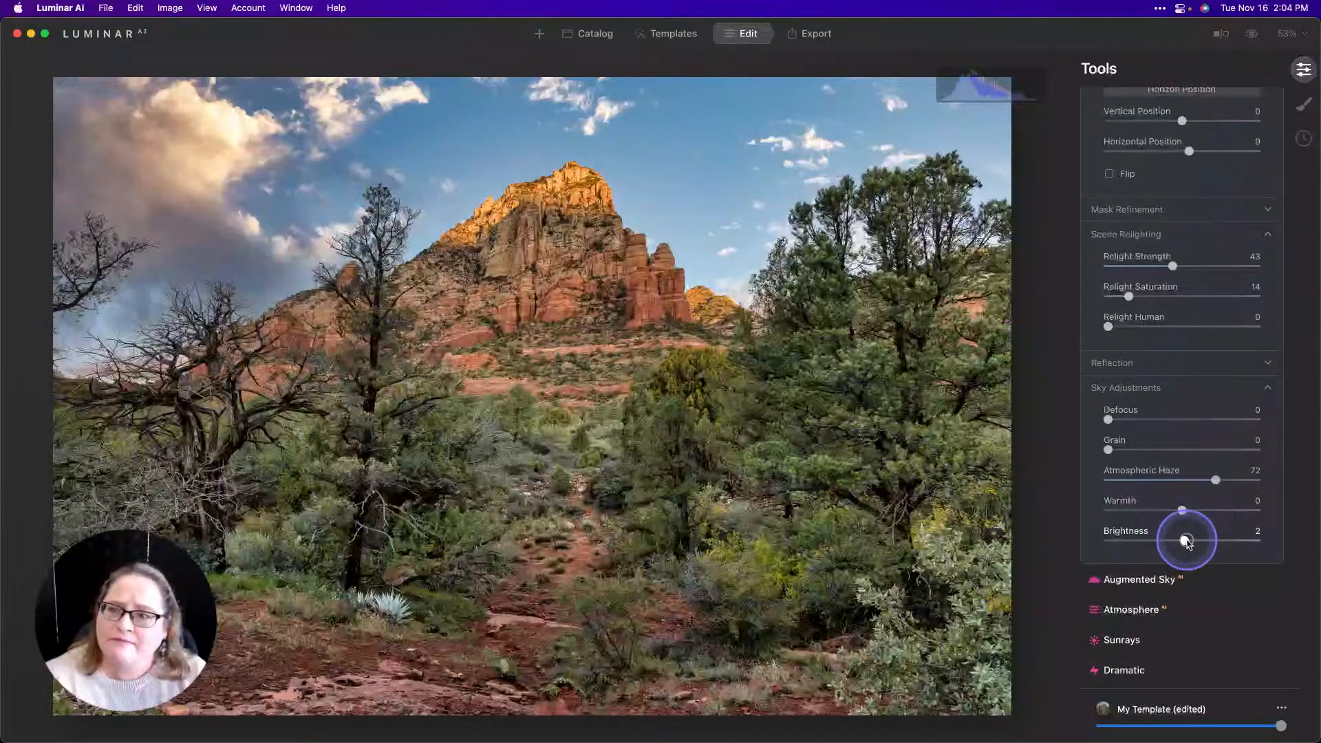
{"action": "left_click_drag", "start_coordinate": [1188, 542], "coordinate": [1192, 543]}
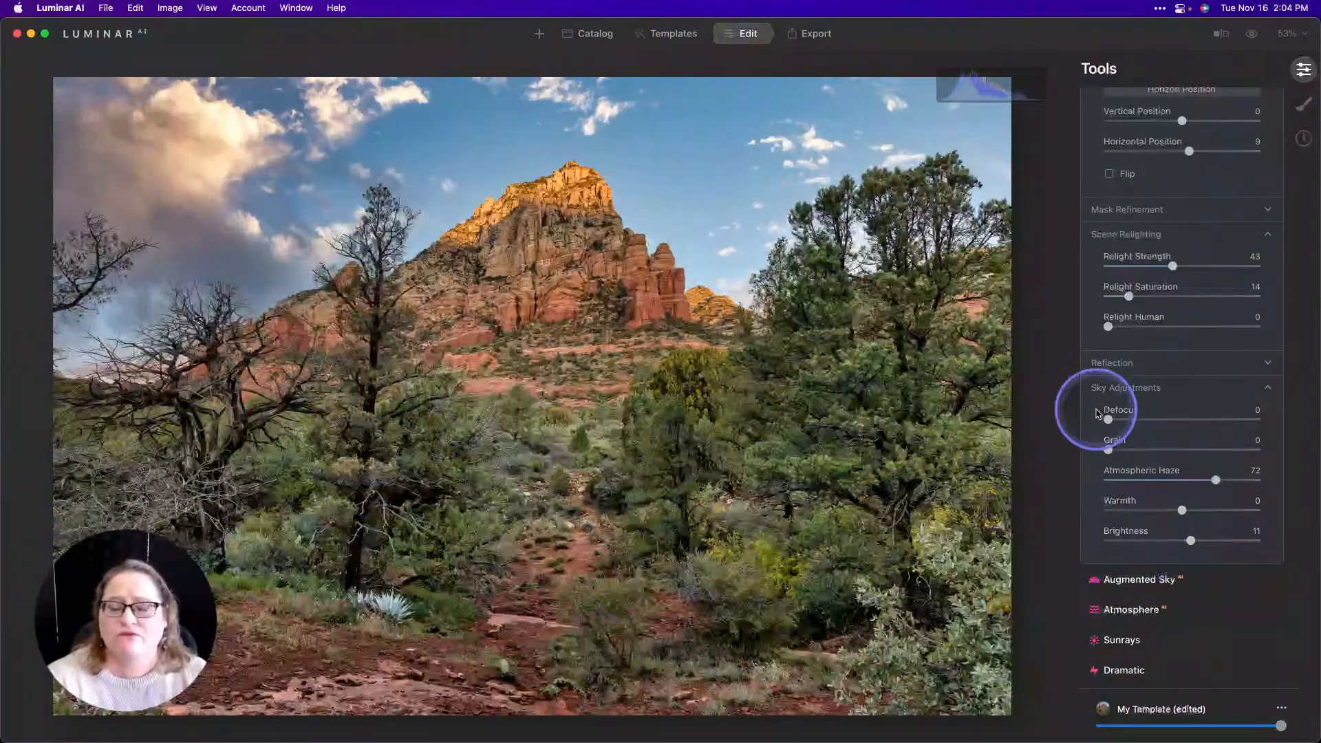
{"action": "left_click", "coordinate": [1252, 34]}
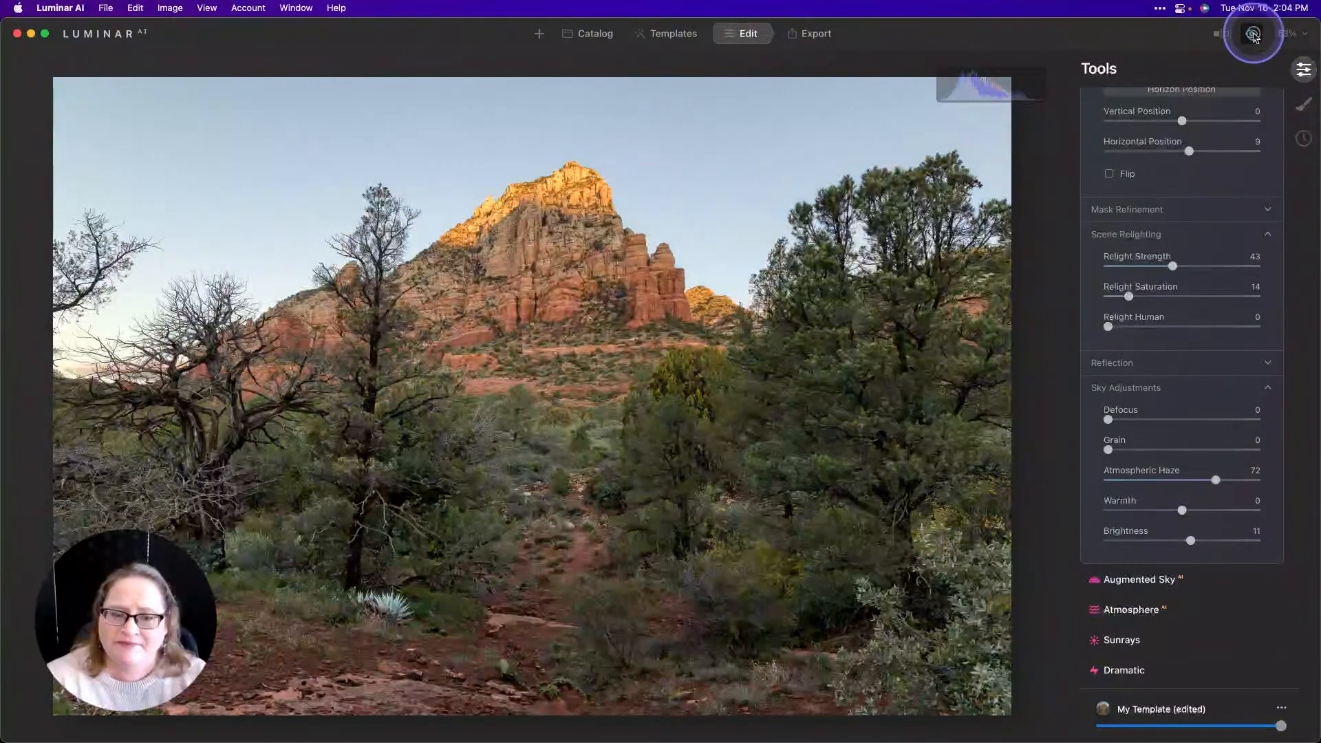
{"action": "left_click", "coordinate": [1252, 34]}
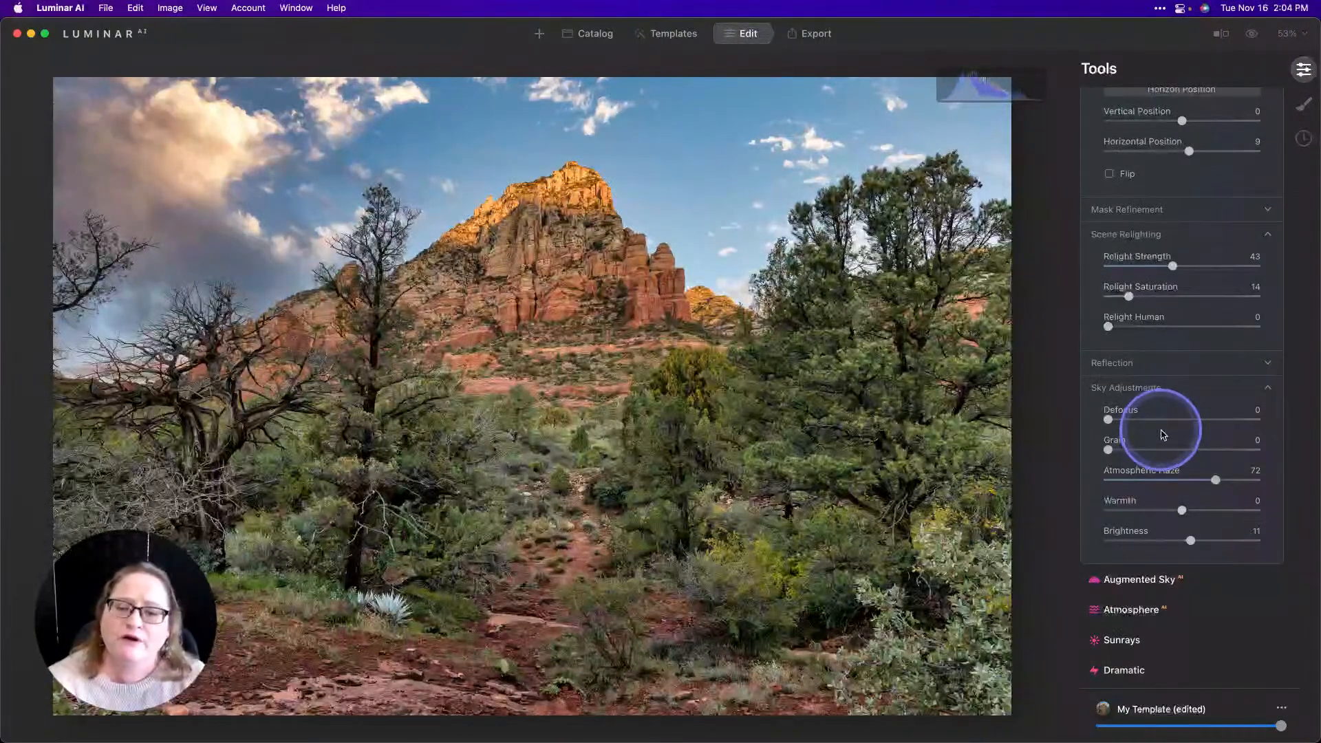
- Lower the photo's HSL luminance for Blue to -17 and for Green to -27 in the Color tool
{"action": "scroll", "coordinate": [1140, 435], "scroll_direction": "up", "scroll_amount": 10}
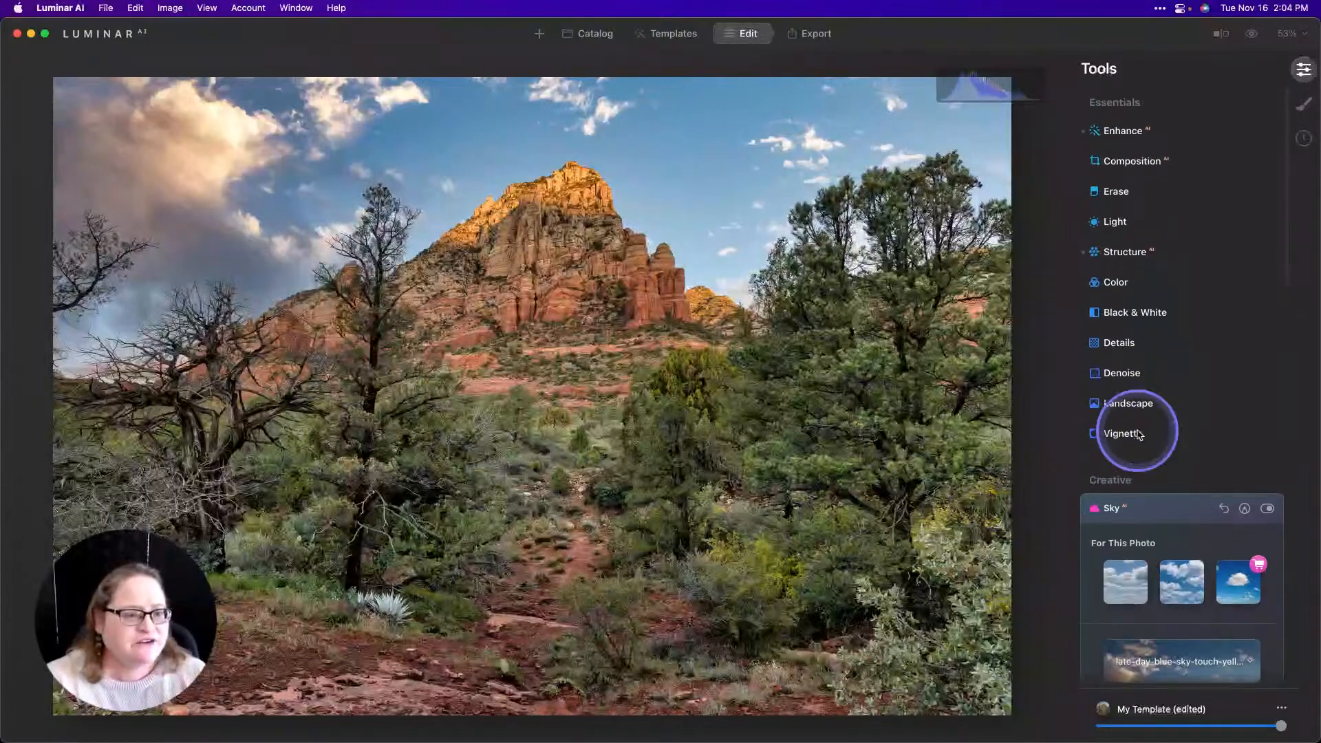
{"action": "left_click", "coordinate": [1124, 281]}
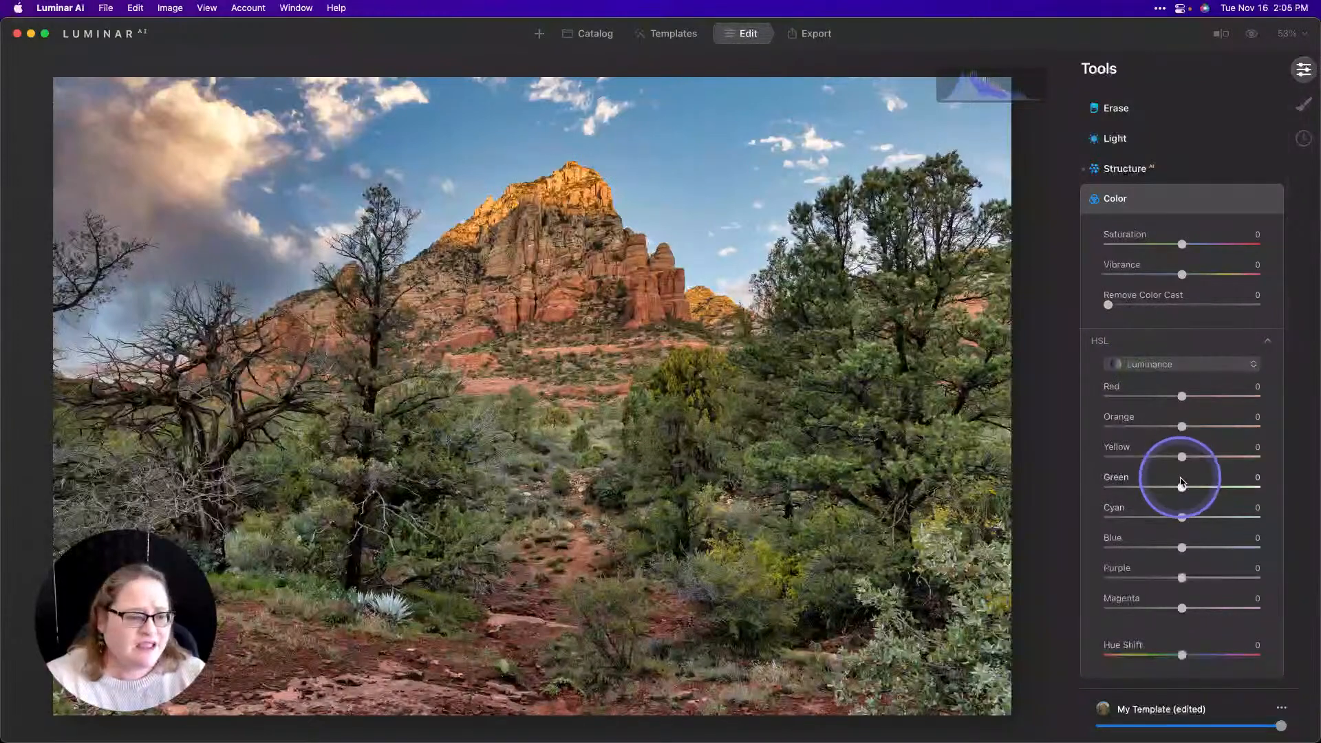
{"action": "left_click_drag", "start_coordinate": [1185, 549], "coordinate": [1184, 548]}
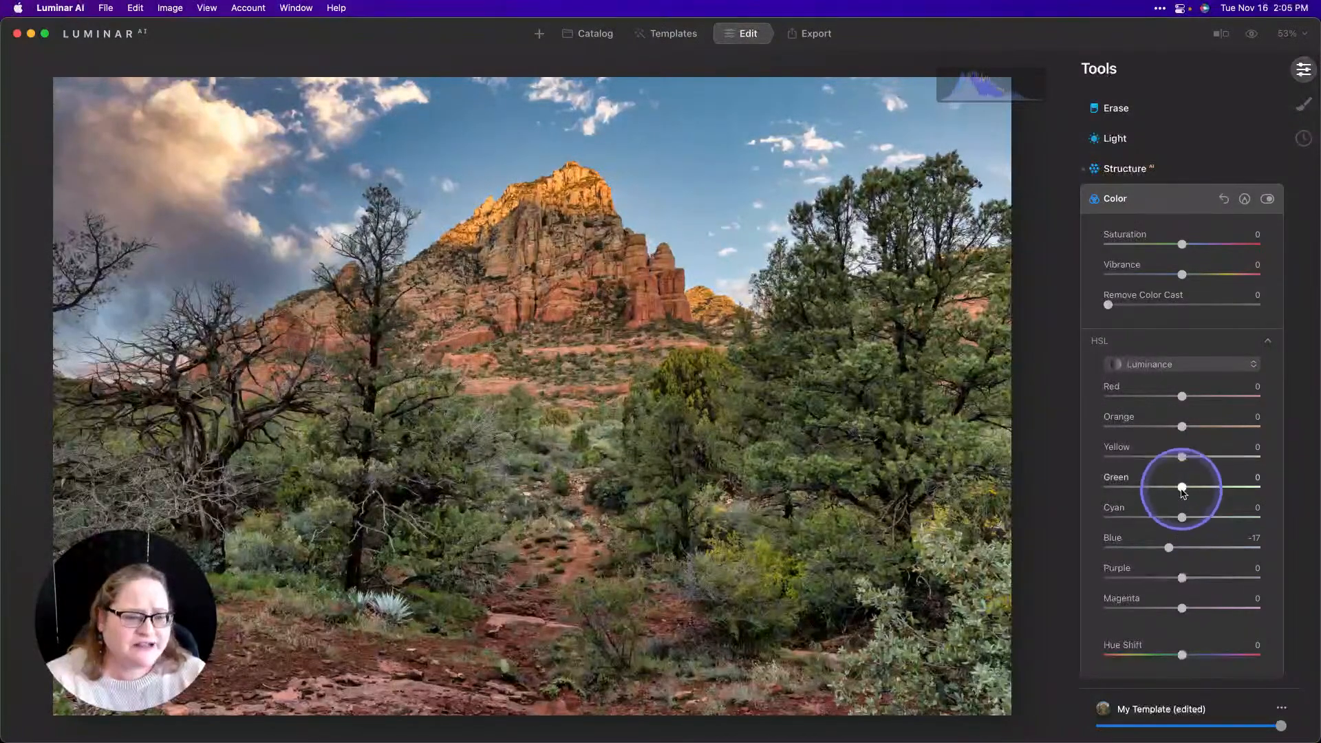
{"action": "left_click_drag", "start_coordinate": [1182, 487], "coordinate": [1162, 488]}
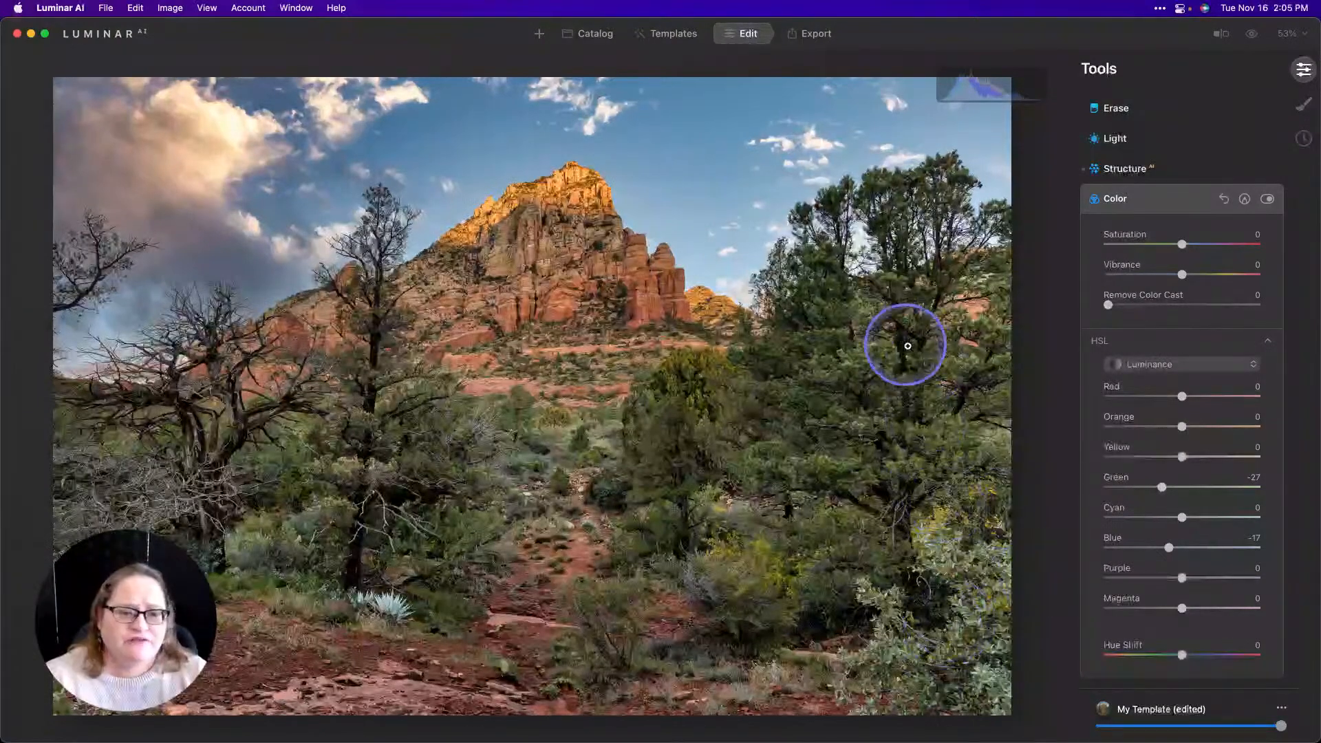
- Darken the trees, shrubs and foreground around the path with Dodge & Burn, using Brush Size 164 and Strength 32
{"action": "scroll", "coordinate": [1169, 509], "scroll_direction": "down", "scroll_amount": 8}
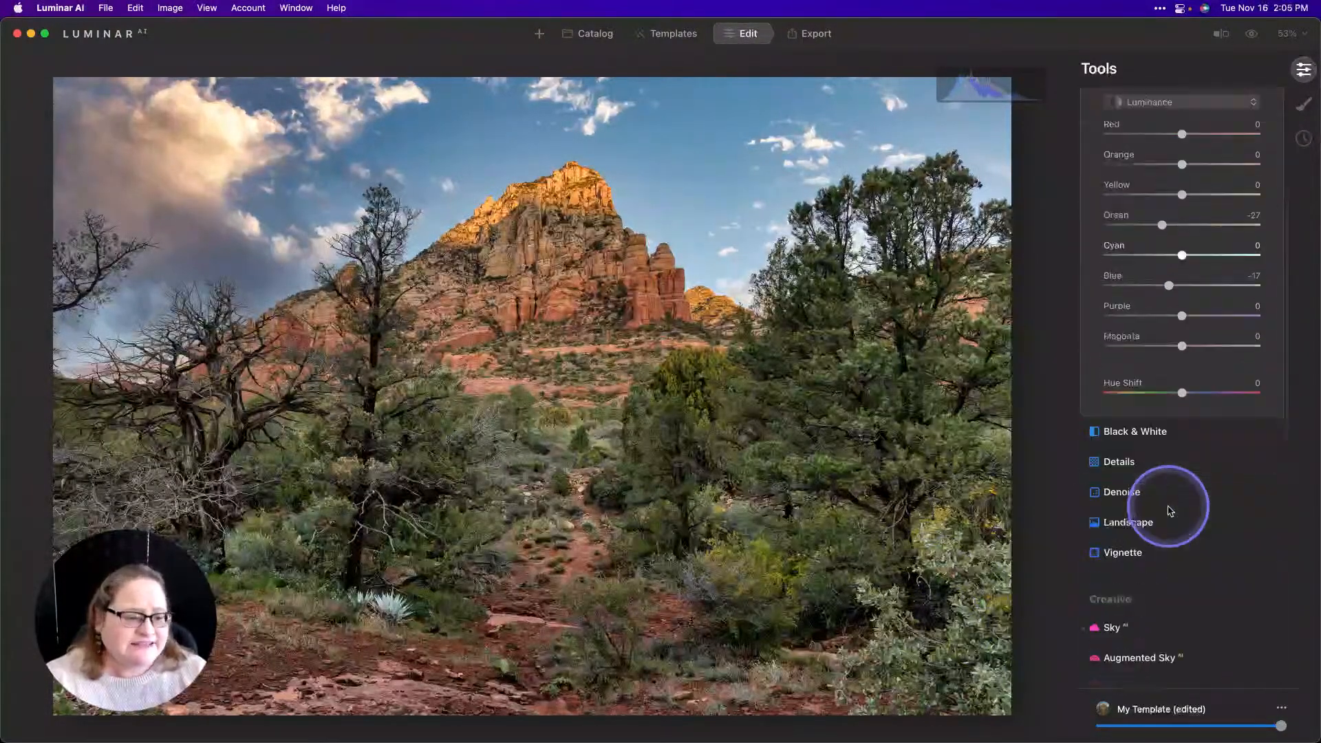
{"action": "scroll", "coordinate": [1169, 509], "scroll_direction": "down", "scroll_amount": 10}
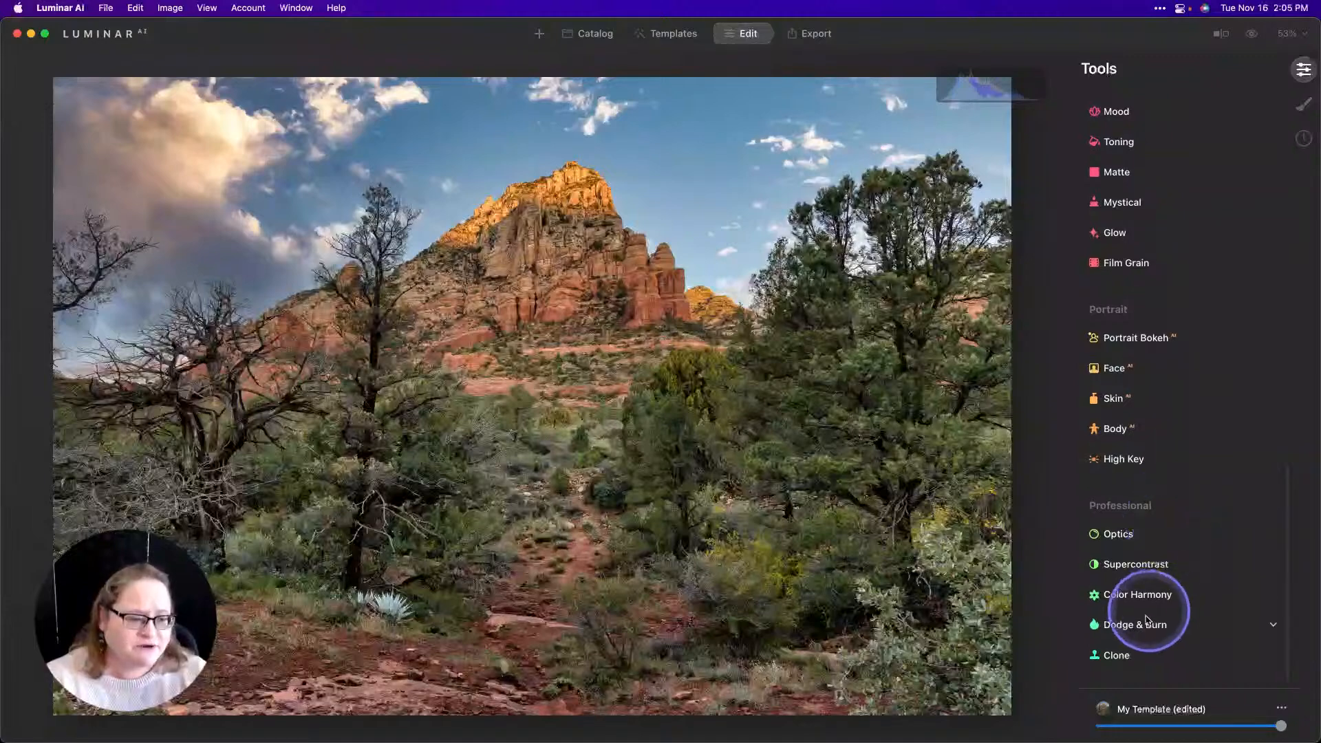
{"action": "left_click", "coordinate": [1137, 629]}
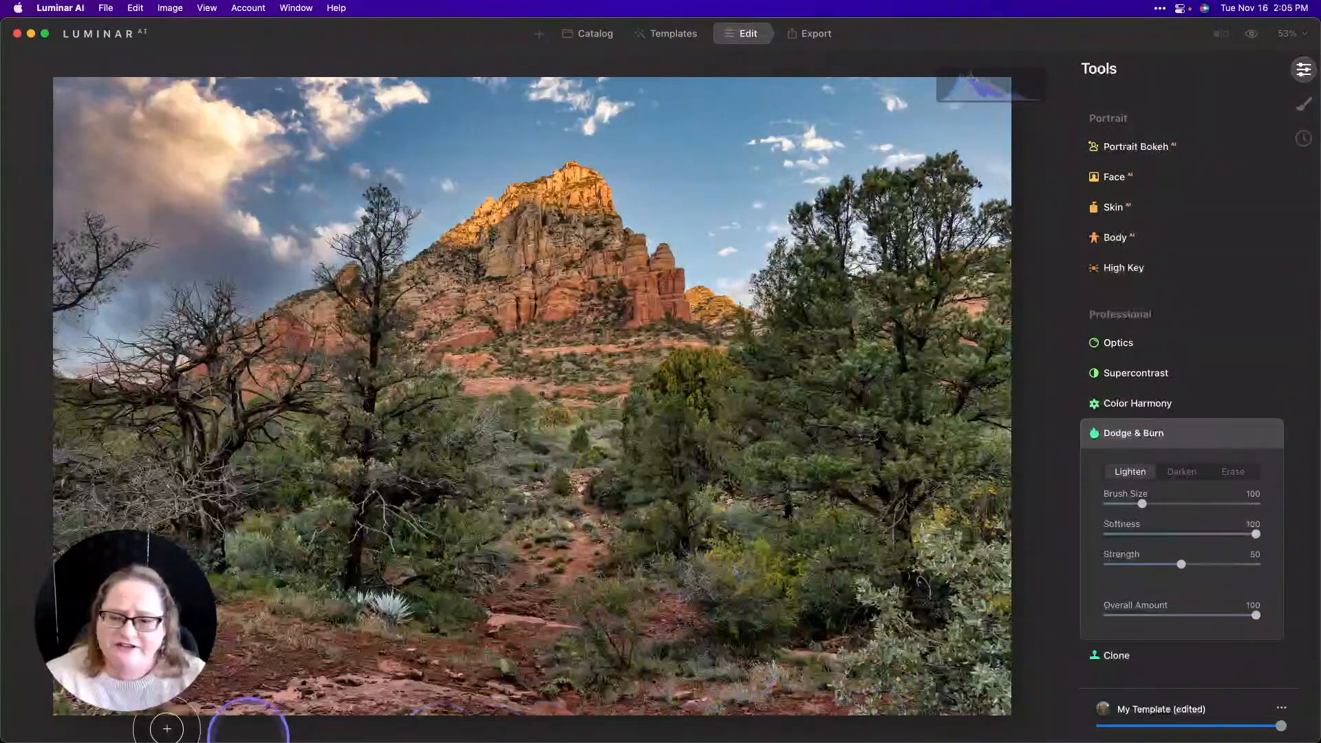
{"action": "mouse_move", "coordinate": [475, 612]}
{"action": "left_mouse_down"}
{"action": "mouse_move", "coordinate": [534, 560]}
{"action": "mouse_move", "coordinate": [549, 472]}
{"action": "mouse_move", "coordinate": [572, 441]}
{"action": "left_mouse_up"}
{"action": "left_click", "coordinate": [1179, 475]}
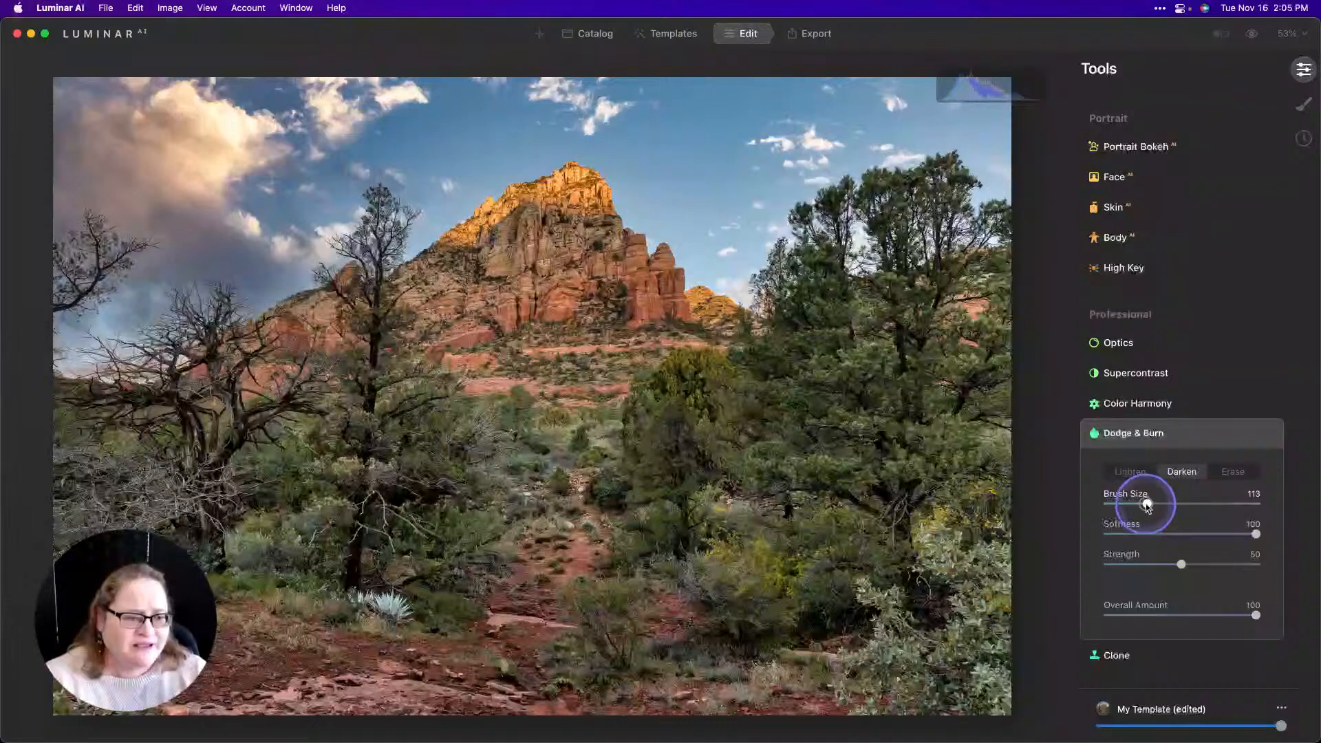
{"action": "left_click_drag", "start_coordinate": [1143, 503], "coordinate": [1166, 506]}
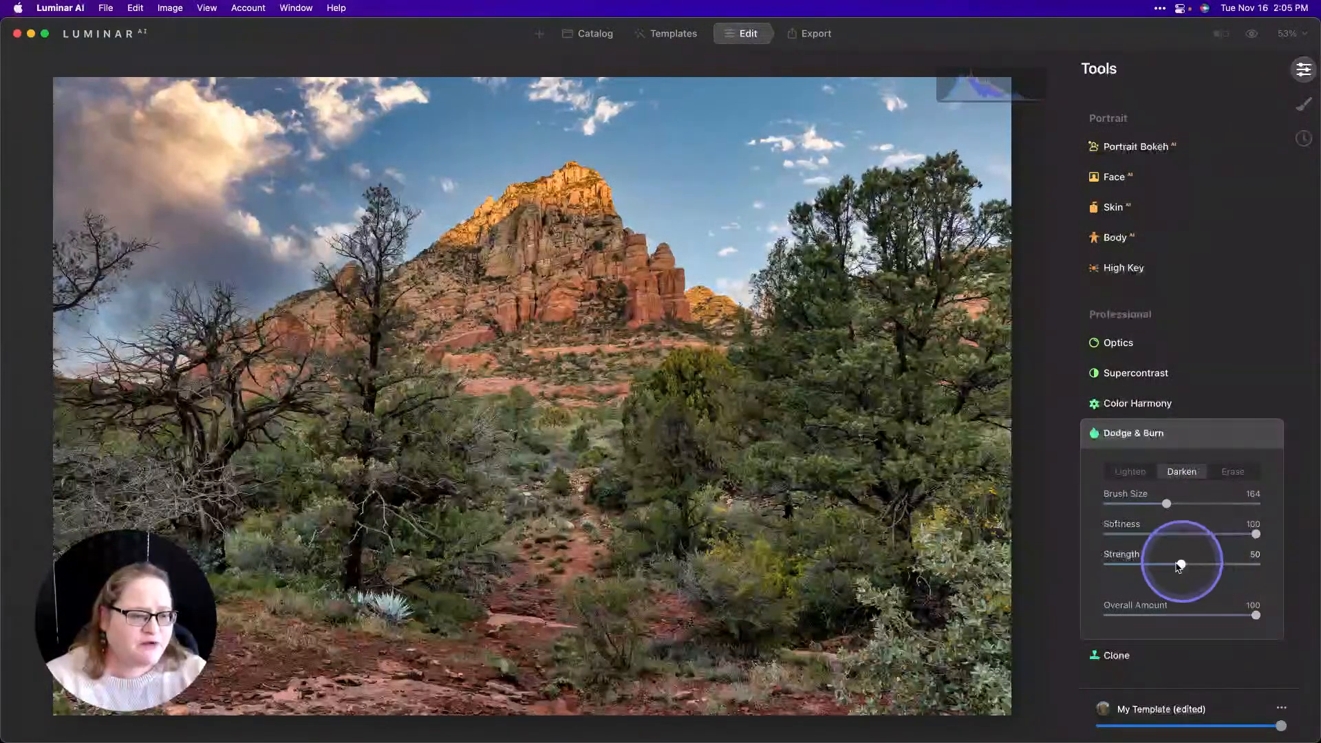
{"action": "left_click_drag", "start_coordinate": [1182, 566], "coordinate": [1154, 566]}
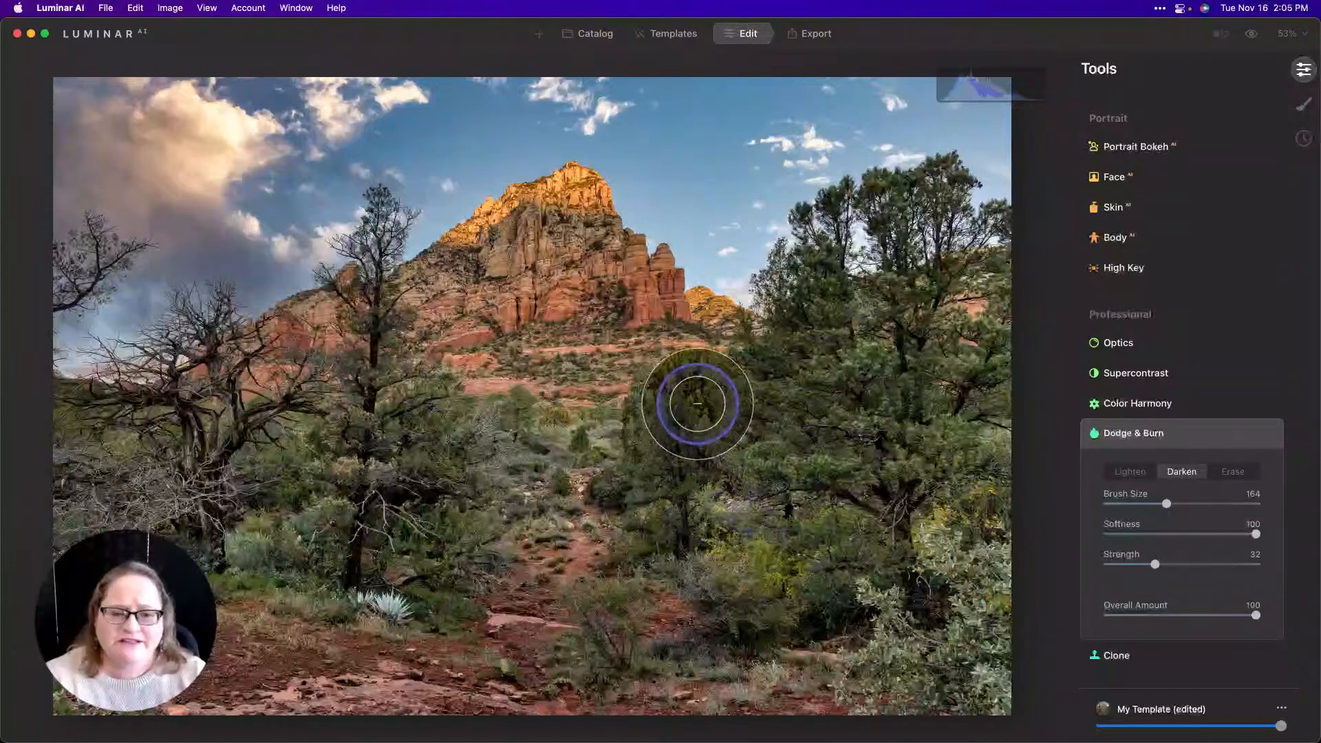
{"action": "mouse_move", "coordinate": [700, 402]}
{"action": "left_mouse_down"}
{"action": "mouse_move", "coordinate": [648, 442]}
{"action": "mouse_move", "coordinate": [655, 618]}
{"action": "mouse_move", "coordinate": [633, 662]}
{"action": "mouse_move", "coordinate": [677, 672]}
{"action": "mouse_move", "coordinate": [777, 635]}
{"action": "mouse_move", "coordinate": [824, 678]}
{"action": "mouse_move", "coordinate": [553, 708]}
{"action": "mouse_move", "coordinate": [709, 687]}
{"action": "mouse_move", "coordinate": [915, 686]}
{"action": "mouse_move", "coordinate": [1023, 645]}
{"action": "mouse_move", "coordinate": [769, 568]}
{"action": "mouse_move", "coordinate": [749, 511]}
{"action": "mouse_move", "coordinate": [985, 511]}
{"action": "mouse_move", "coordinate": [873, 406]}
{"action": "mouse_move", "coordinate": [818, 379]}
{"action": "mouse_move", "coordinate": [894, 381]}
{"action": "mouse_move", "coordinate": [961, 453]}
{"action": "mouse_move", "coordinate": [962, 552]}
{"action": "mouse_move", "coordinate": [988, 670]}
{"action": "mouse_move", "coordinate": [882, 697]}
{"action": "mouse_move", "coordinate": [582, 673]}
{"action": "mouse_move", "coordinate": [362, 739]}
{"action": "mouse_move", "coordinate": [273, 719]}
{"action": "mouse_move", "coordinate": [536, 536]}
{"action": "mouse_move", "coordinate": [572, 473]}
{"action": "mouse_move", "coordinate": [400, 682]}
{"action": "mouse_move", "coordinate": [355, 677]}
{"action": "mouse_move", "coordinate": [455, 538]}
{"action": "mouse_move", "coordinate": [254, 612]}
{"action": "mouse_move", "coordinate": [77, 528]}
{"action": "mouse_move", "coordinate": [96, 475]}
{"action": "mouse_move", "coordinate": [189, 463]}
{"action": "mouse_move", "coordinate": [213, 378]}
{"action": "mouse_move", "coordinate": [249, 394]}
{"action": "mouse_move", "coordinate": [346, 375]}
{"action": "mouse_move", "coordinate": [420, 484]}
{"action": "mouse_move", "coordinate": [365, 527]}
{"action": "mouse_move", "coordinate": [214, 533]}
{"action": "mouse_move", "coordinate": [352, 591]}
{"action": "mouse_move", "coordinate": [425, 555]}
{"action": "mouse_move", "coordinate": [358, 611]}
{"action": "mouse_move", "coordinate": [37, 681]}
{"action": "mouse_move", "coordinate": [28, 718]}
{"action": "mouse_move", "coordinate": [124, 715]}
{"action": "mouse_move", "coordinate": [99, 724]}
{"action": "mouse_move", "coordinate": [71, 642]}
{"action": "mouse_move", "coordinate": [97, 491]}
{"action": "mouse_move", "coordinate": [268, 473]}
{"action": "mouse_move", "coordinate": [341, 451]}
{"action": "mouse_move", "coordinate": [330, 544]}
{"action": "mouse_move", "coordinate": [352, 581]}
{"action": "mouse_move", "coordinate": [487, 465]}
{"action": "mouse_move", "coordinate": [516, 460]}
{"action": "mouse_move", "coordinate": [469, 546]}
{"action": "mouse_move", "coordinate": [469, 678]}
{"action": "mouse_move", "coordinate": [1174, 667]}
{"action": "mouse_move", "coordinate": [835, 630]}
{"action": "mouse_move", "coordinate": [723, 731]}
{"action": "left_mouse_up"}
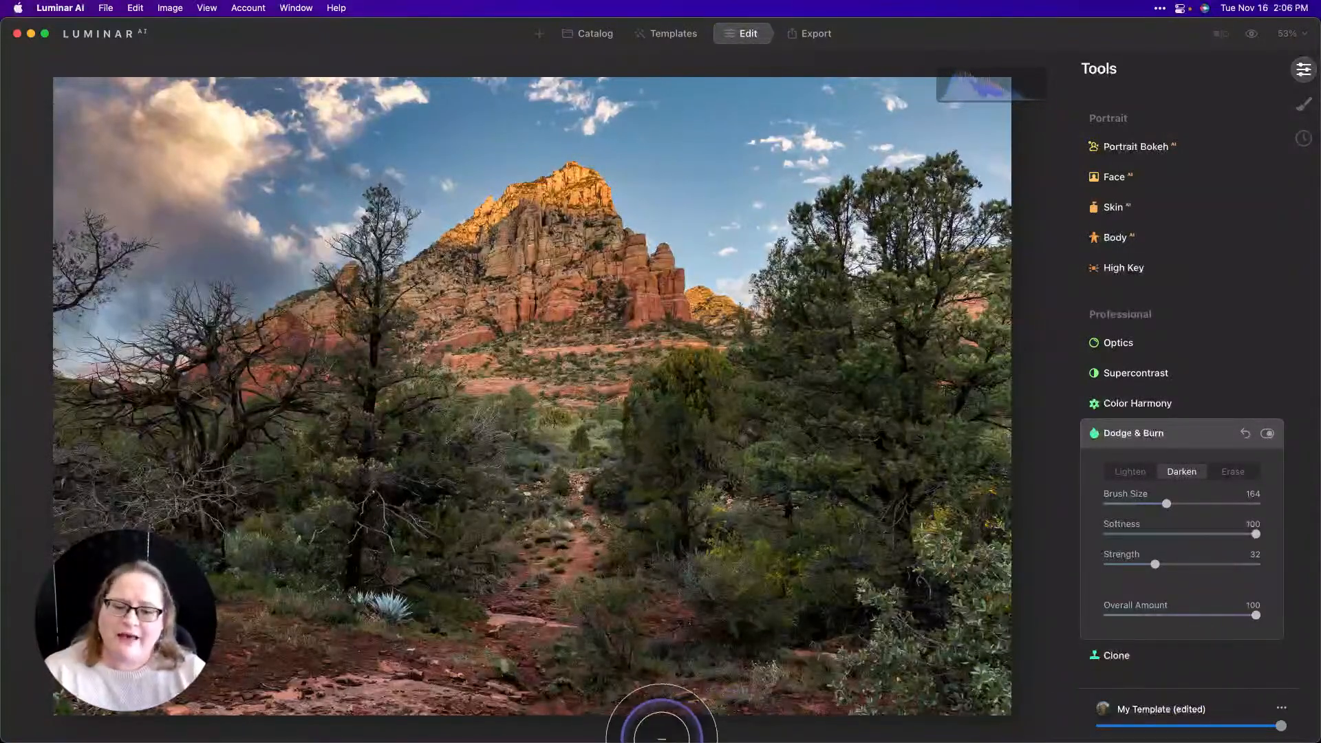
- Compare the photo with and without Dodge & Burn, and set its Overall Amount to 67
{"action": "left_click", "coordinate": [1268, 435]}
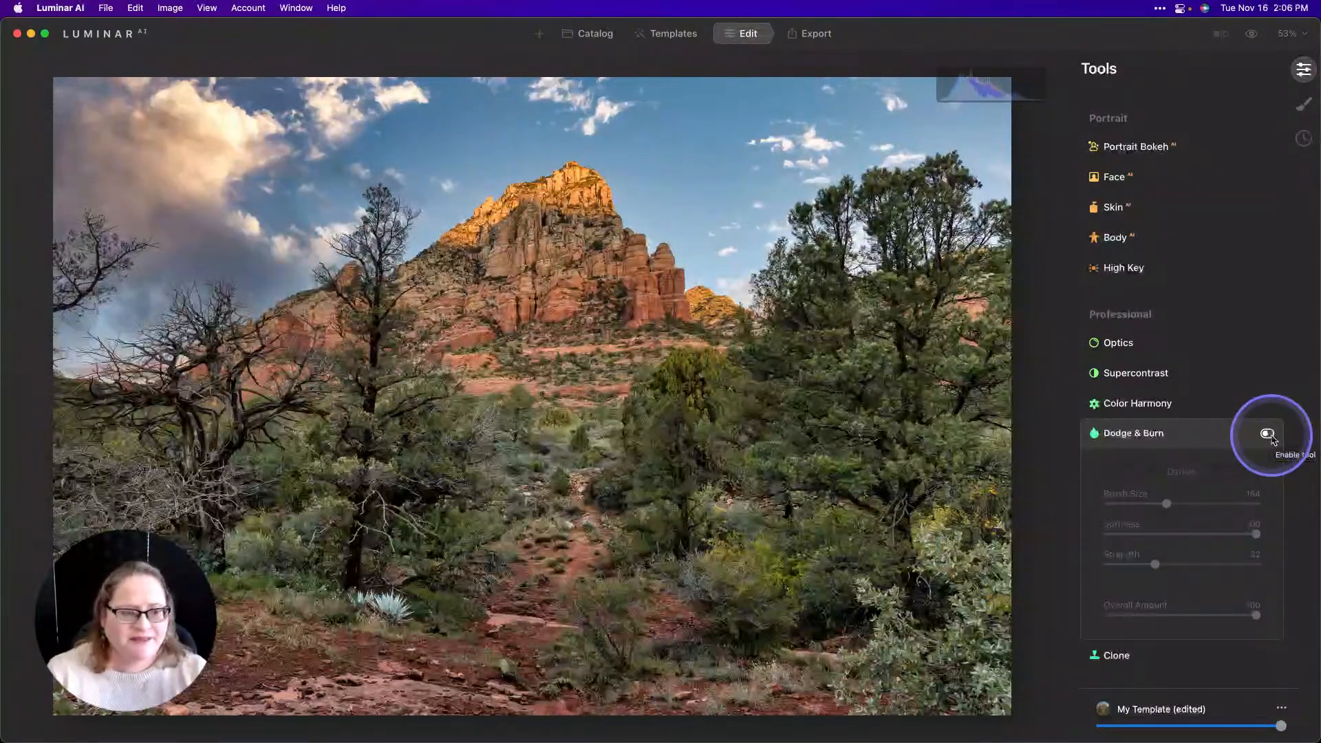
{"action": "left_click", "coordinate": [1270, 436]}
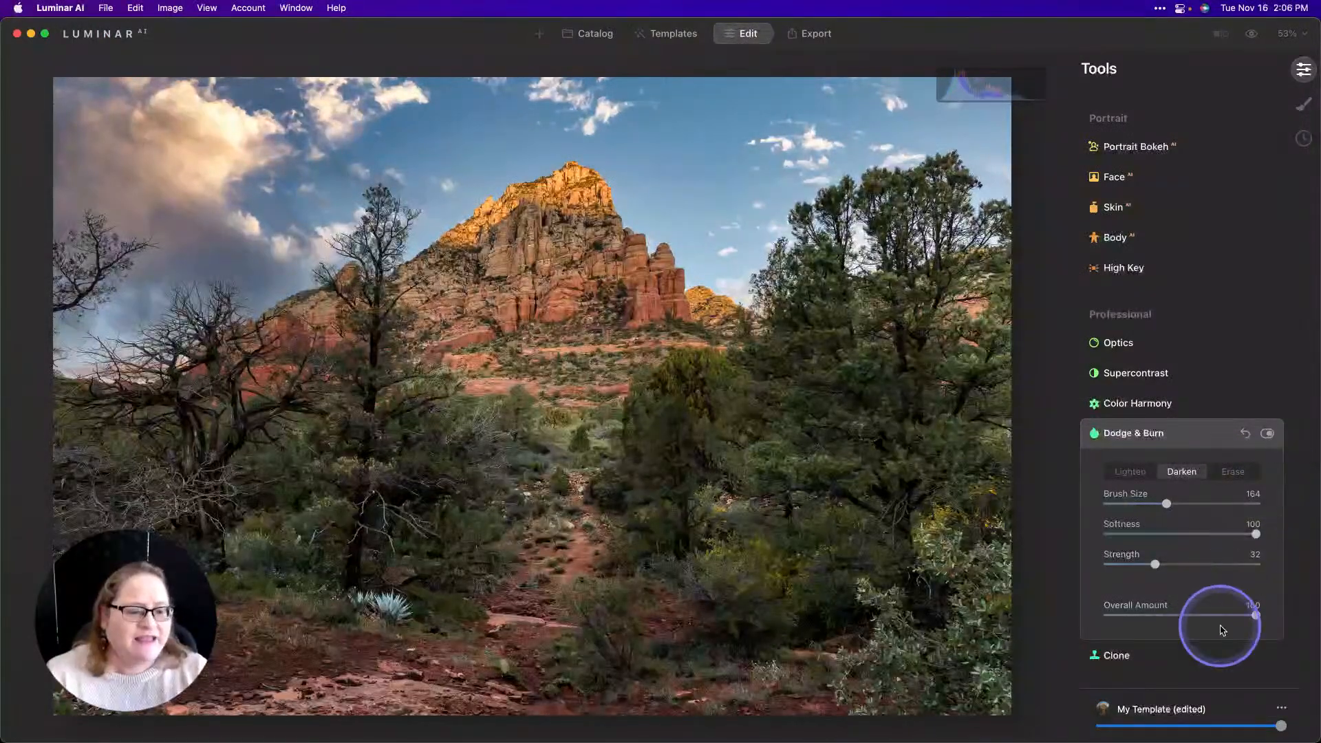
{"action": "left_click_drag", "start_coordinate": [1257, 617], "coordinate": [1207, 616]}
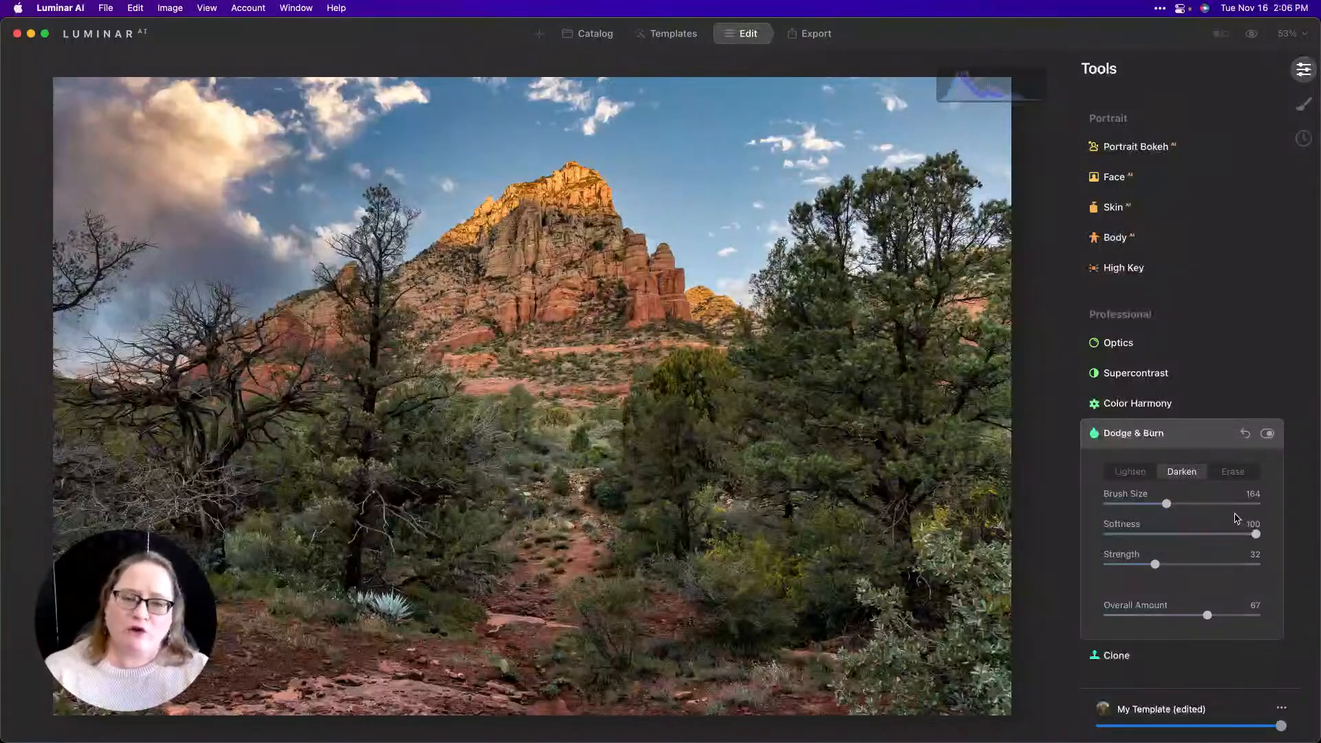